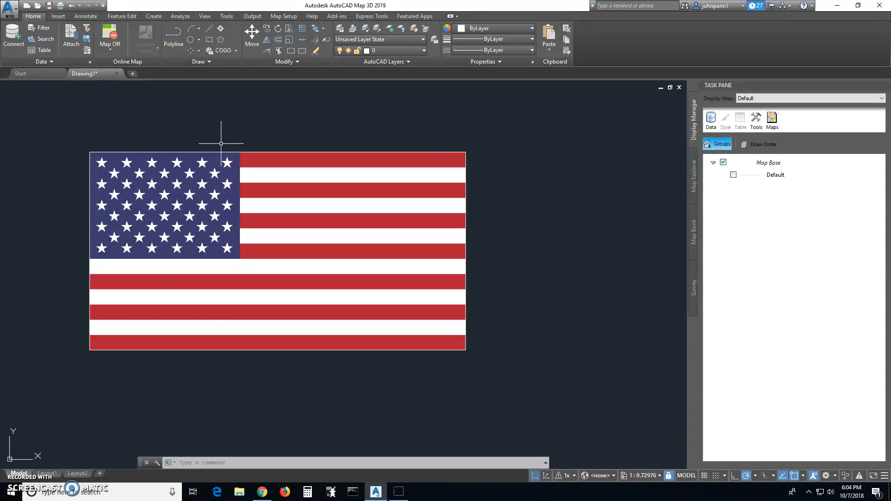
Step: Draw a horizontal line about 5.53 units long between the top tips of the last two stars in the flag's first row
scroll(221, 143, up, 3)
scroll(219, 139, down, 2)
mouse_move(225, 145)
middle_down()
mouse_move(278, 133)
mouse_move(254, 116)
middle_up()
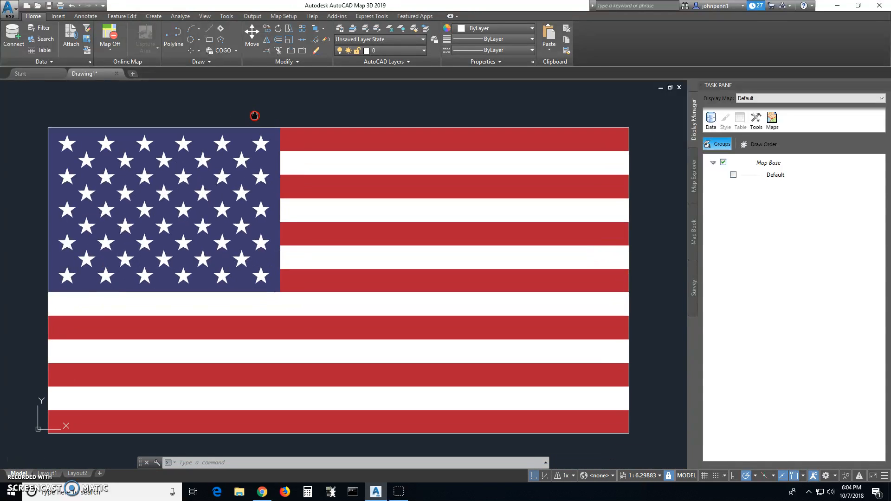
click(210, 29)
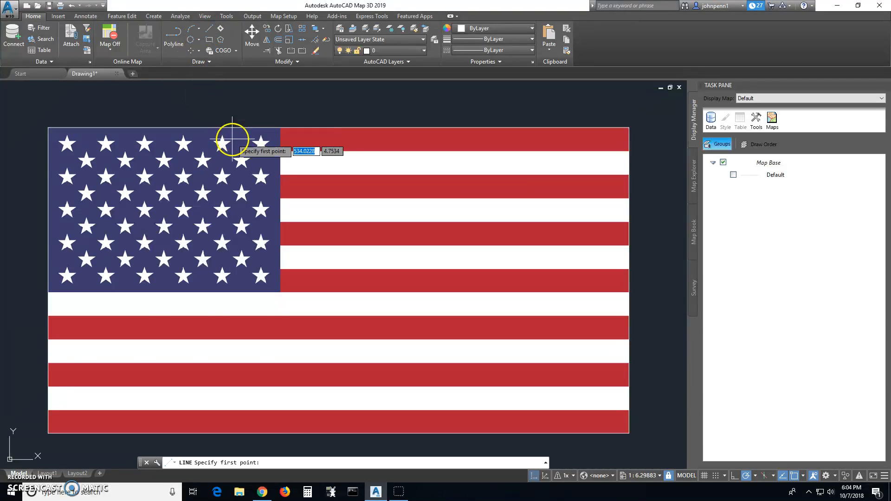
scroll(229, 141, up, 2)
scroll(229, 143, up, 3)
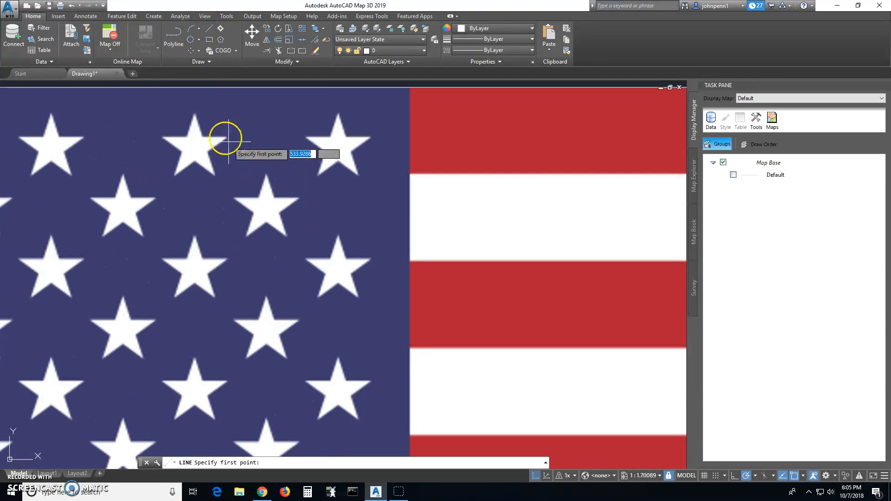
click(194, 114)
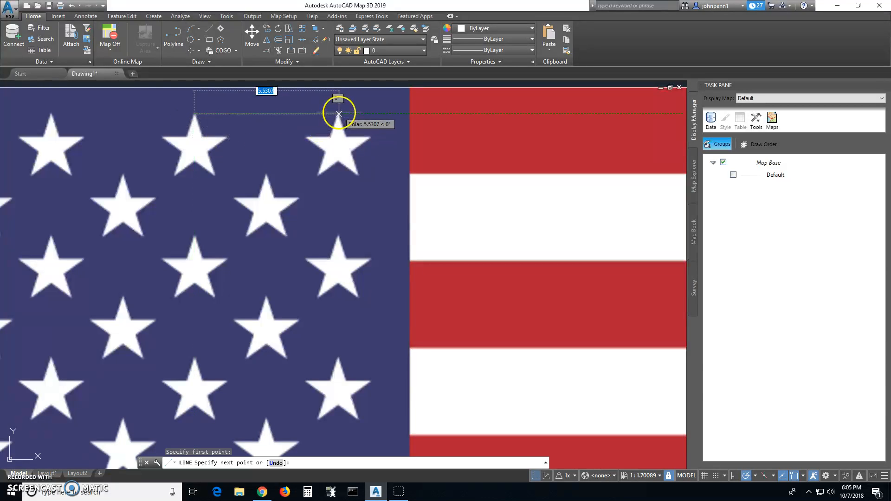
Step: Continue with a diagonal line about 28.8 units long to the top tip of the second star in the bottom row
scroll(264, 238, down, 4)
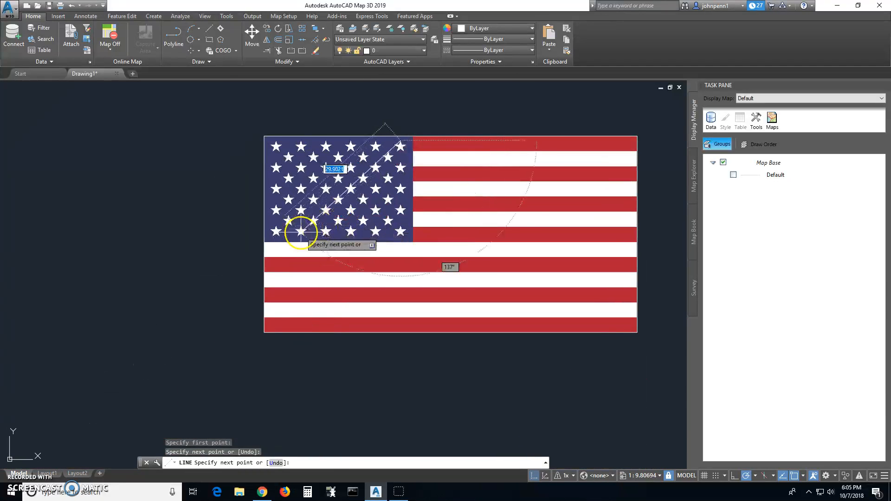
scroll(298, 225, up, 8)
scroll(309, 180, up, 2)
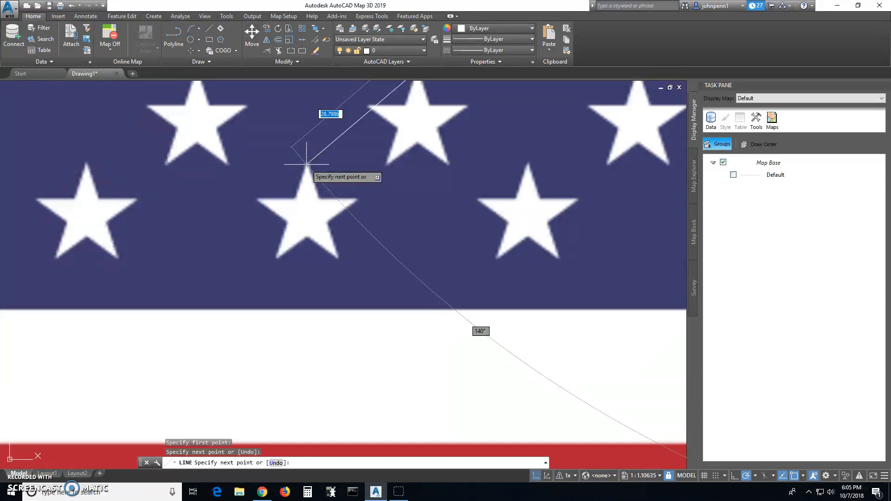
click(306, 164)
right_click(307, 165)
click(327, 171)
scroll(308, 252, down, 4)
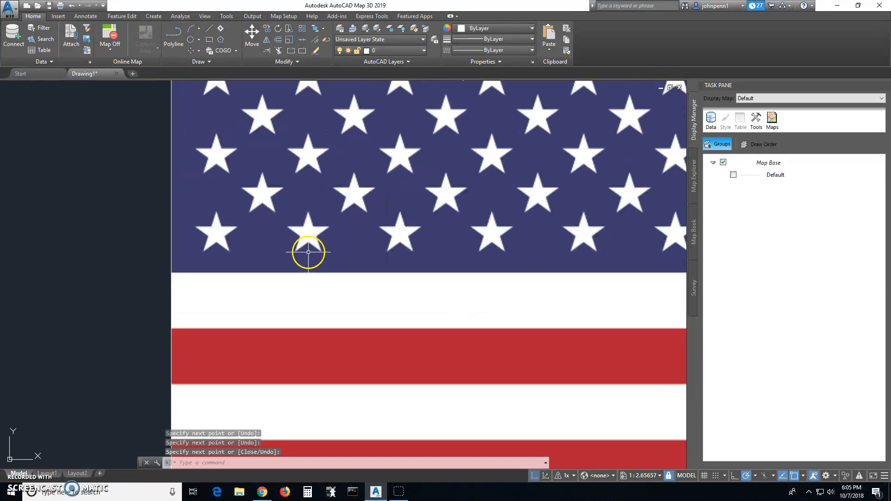
scroll(308, 252, down, 6)
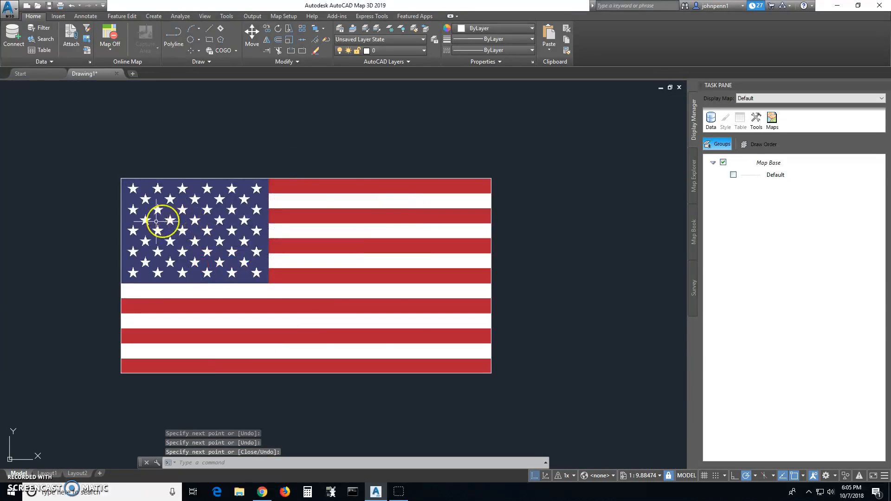
Step: Trace the last star of the top row with lines from its top tip around the left side and across to its lower-right tip
scroll(157, 222, up, 4)
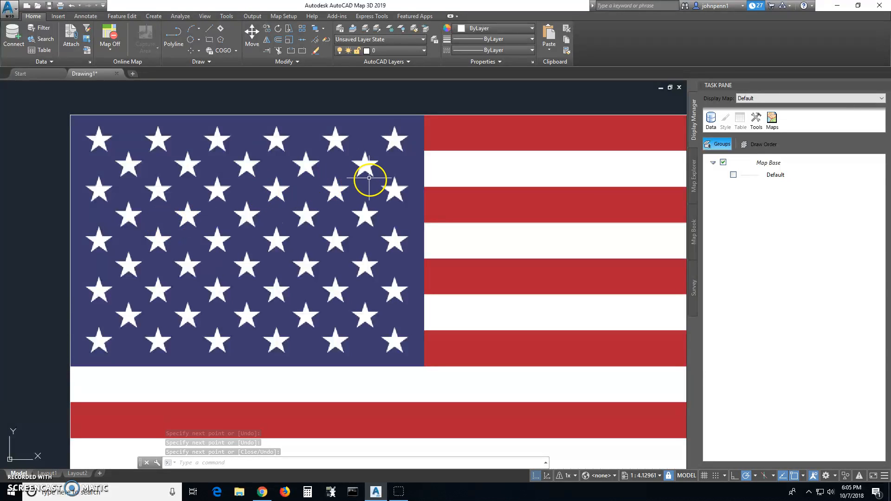
scroll(399, 144, up, 6)
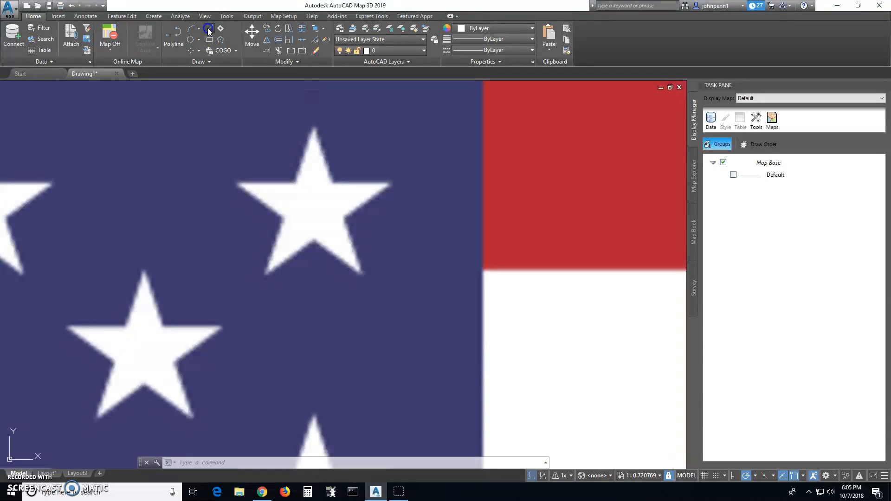
click(209, 30)
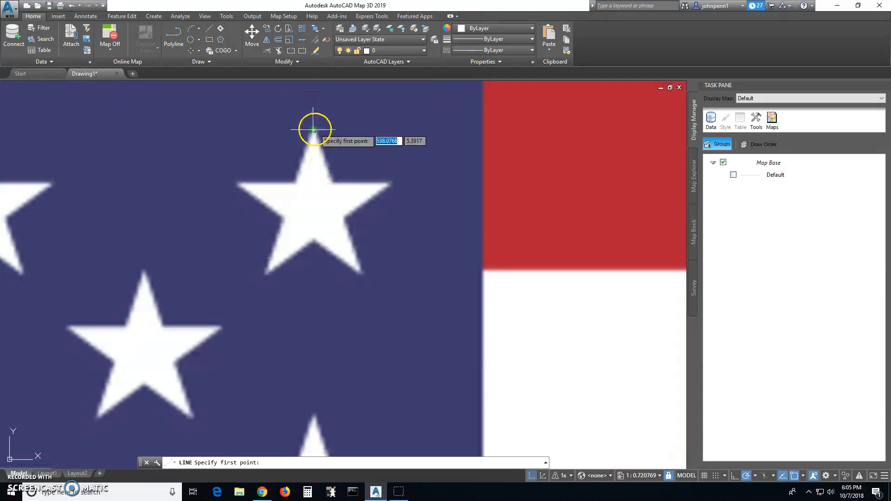
click(314, 130)
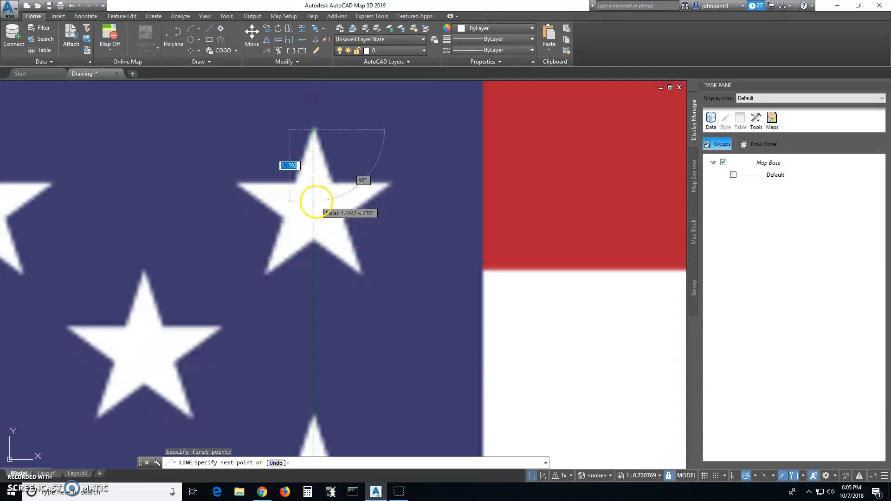
click(294, 185)
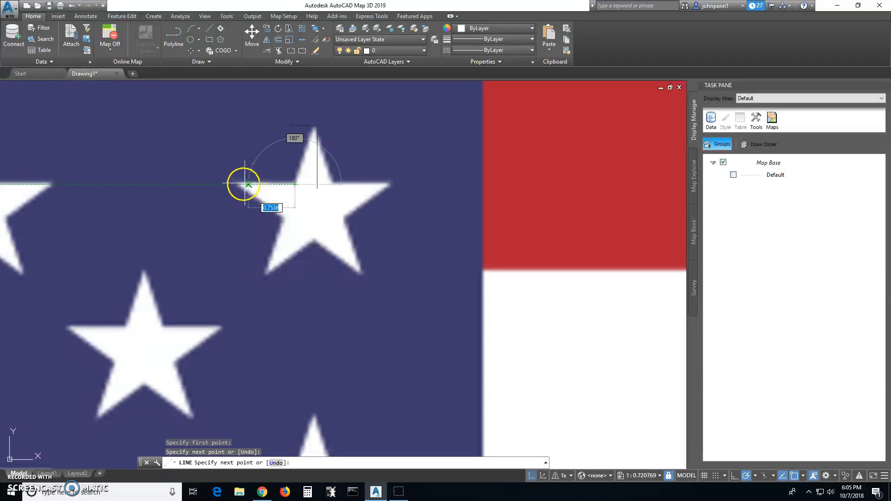
scroll(243, 186, up, 4)
click(233, 184)
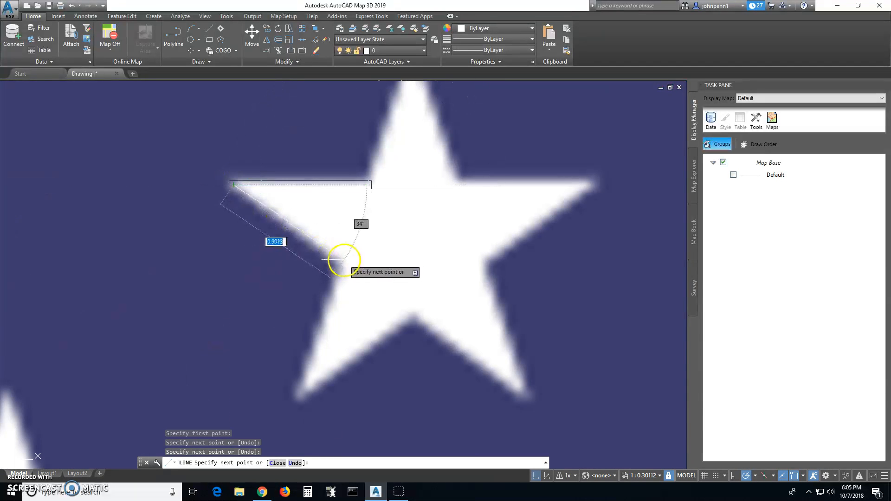
click(342, 261)
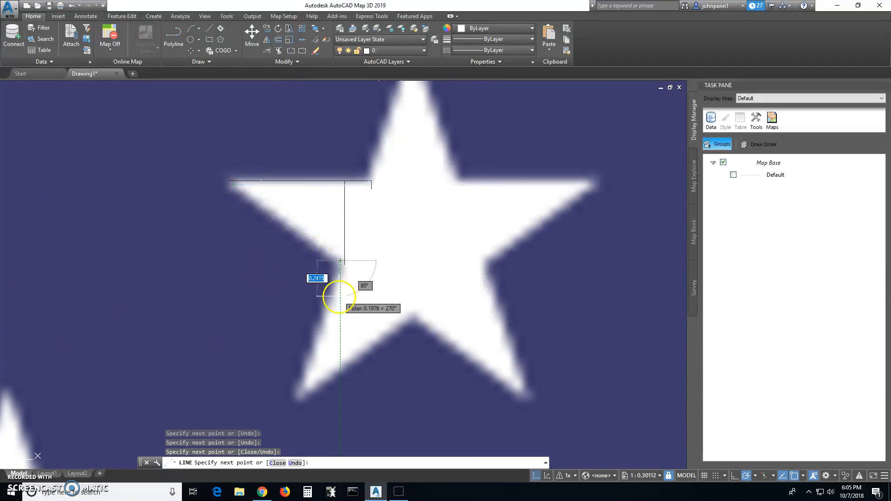
click(297, 398)
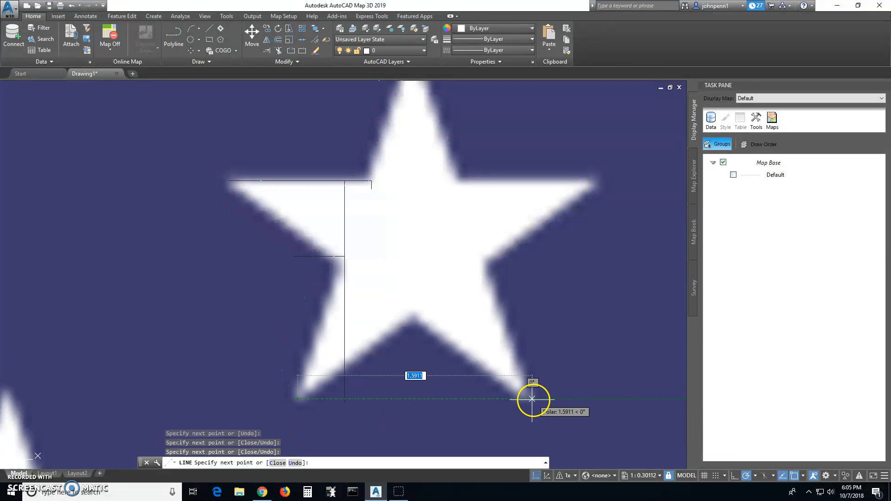
key(Escape)
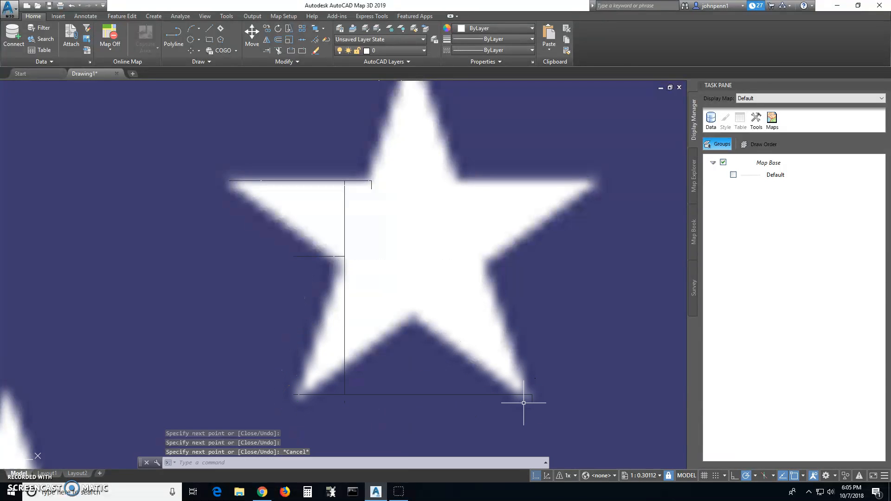
Step: Move the flag image down and to the right, clear of the traced lines
scroll(523, 404, down, 10)
scroll(516, 418, down, 4)
middle_drag(509, 428, 316, 149)
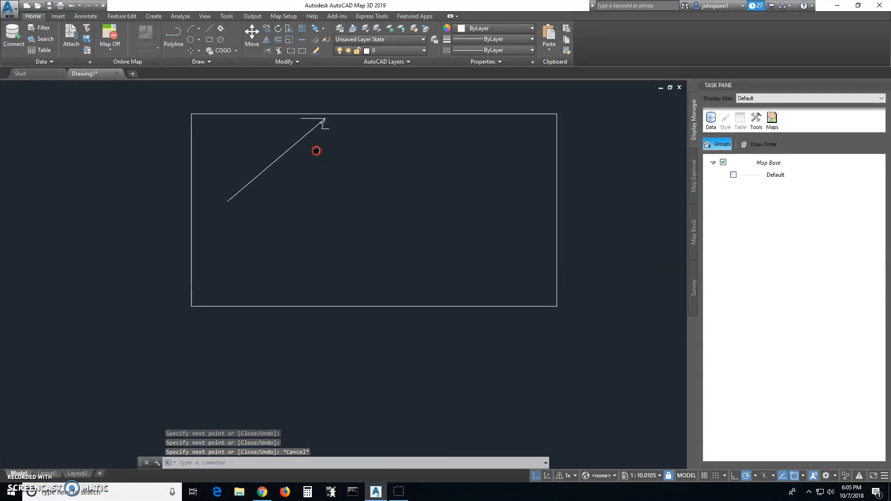
scroll(338, 228, down, 4)
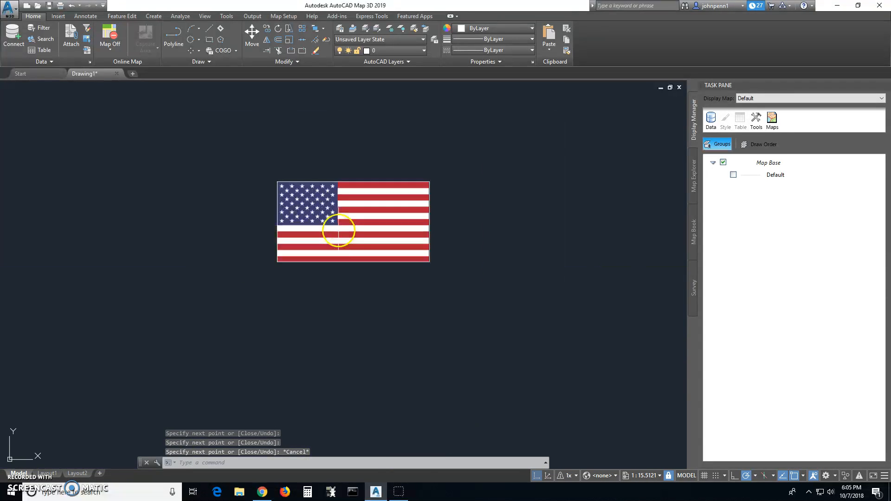
click(363, 262)
drag(400, 262, 580, 411)
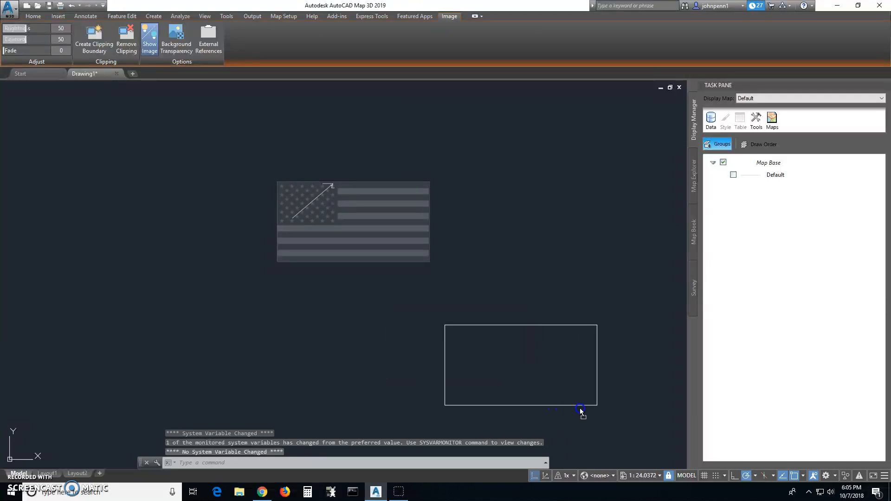
drag(645, 447, 640, 447)
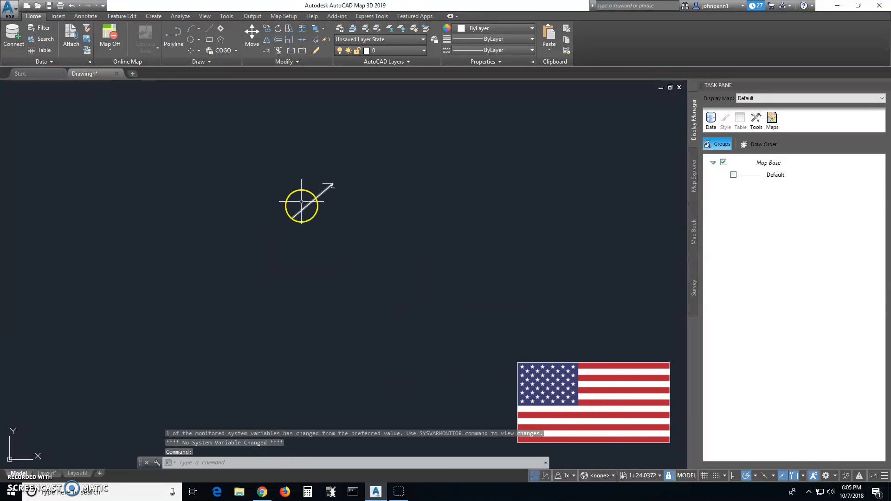
Step: Draw a three-point circle through the traced star's top, left and lower-left tips
scroll(319, 194, up, 4)
scroll(350, 188, up, 10)
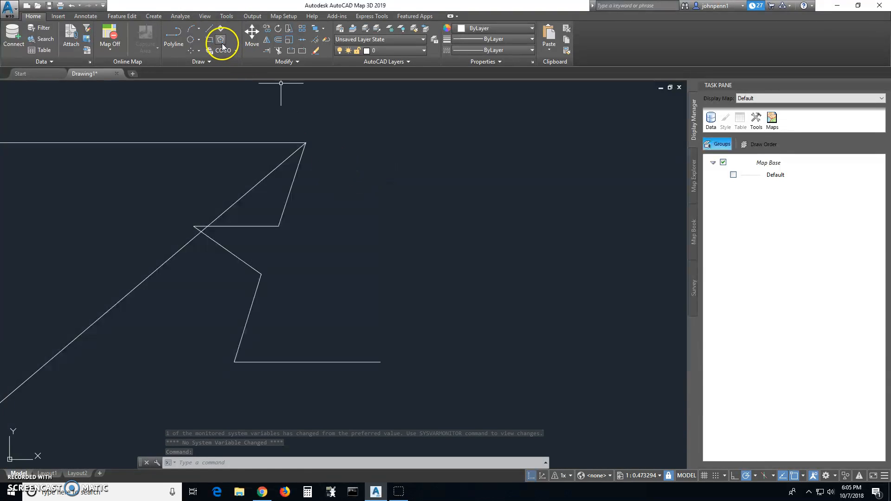
click(200, 41)
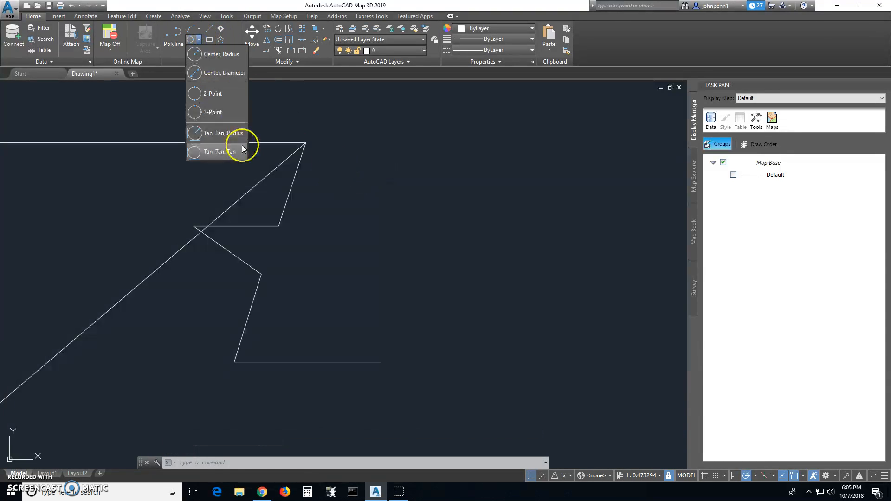
click(229, 117)
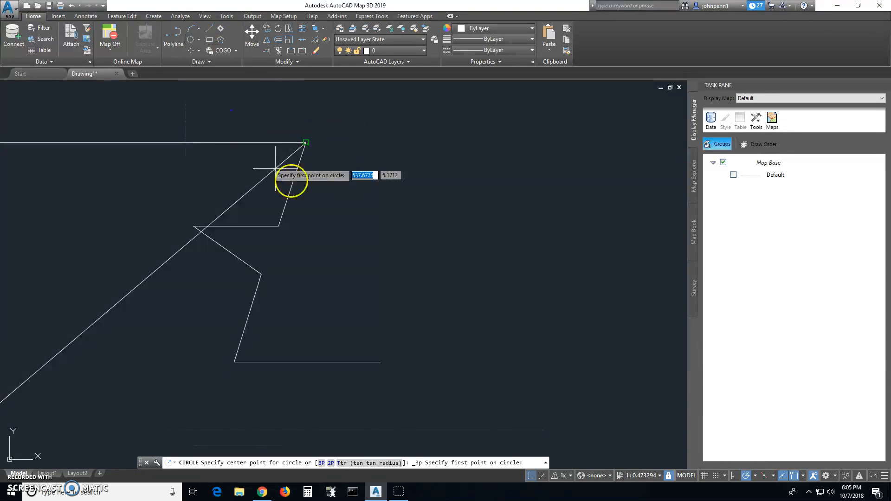
click(305, 143)
click(194, 227)
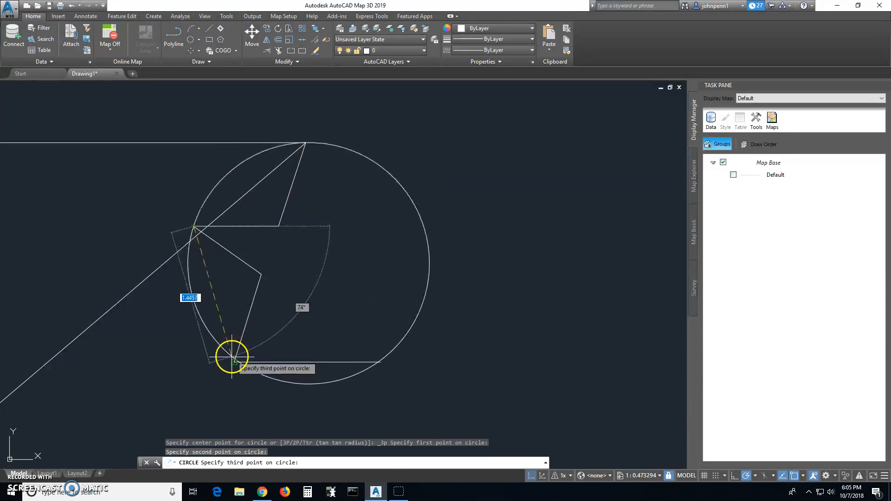
click(234, 362)
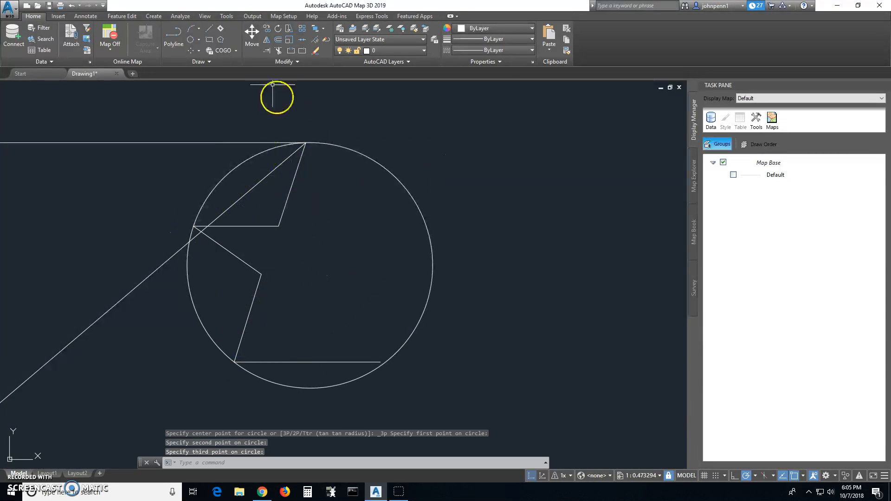
Step: Draw a five-sided polygon centered on the circle, using the circumscribed option, with its flat side just above the traced horizontal base line
click(220, 41)
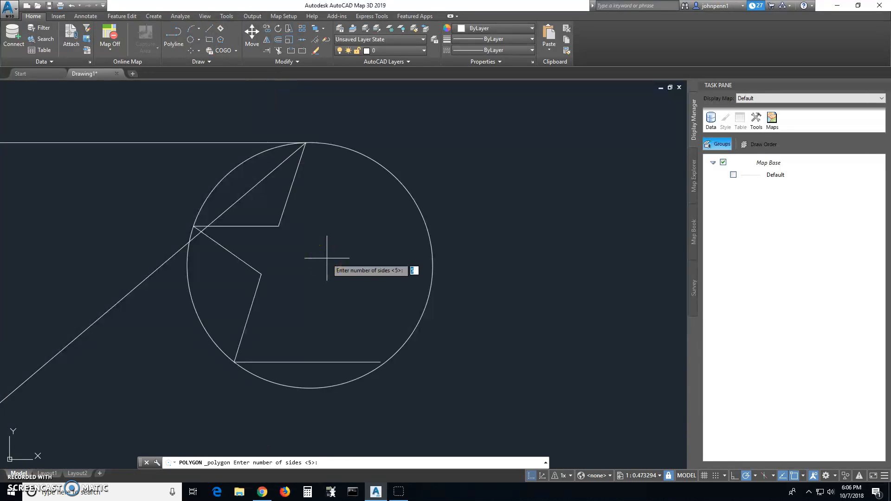
key(Return)
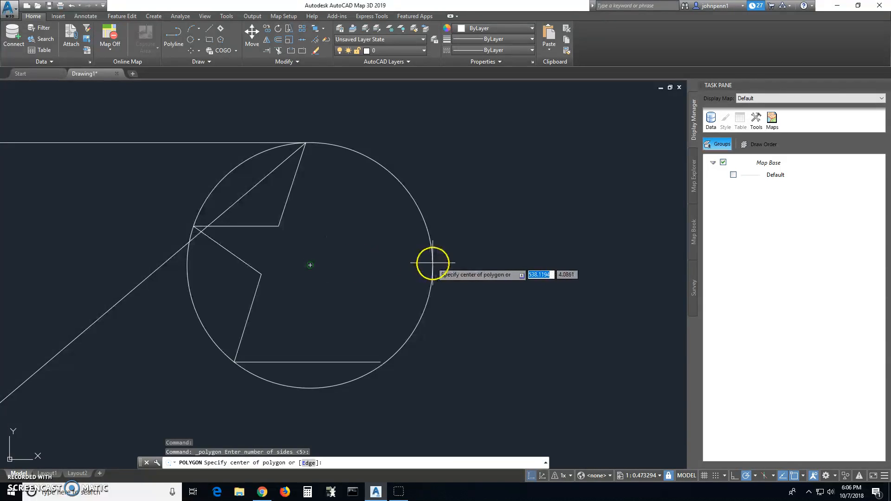
click(310, 264)
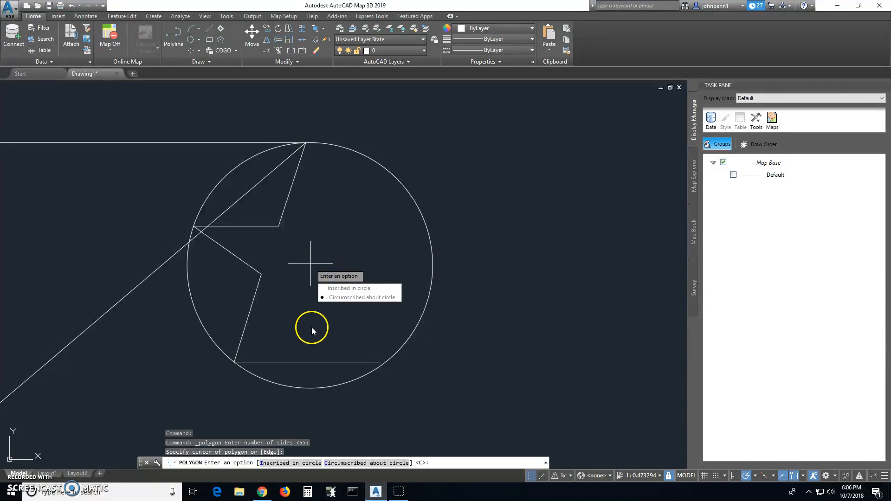
text(c)
key(Return)
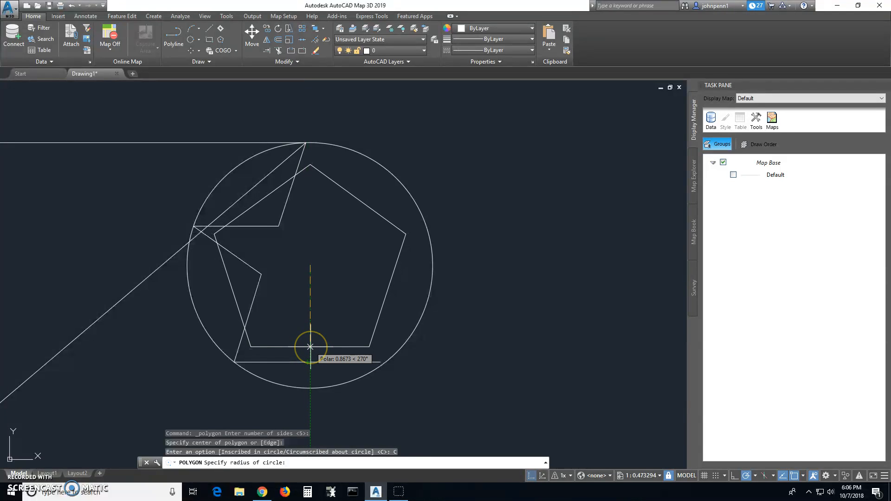
click(309, 354)
Step: Erase the construction circle and the traced star lines around the pentagon
click(316, 381)
click(392, 364)
click(228, 395)
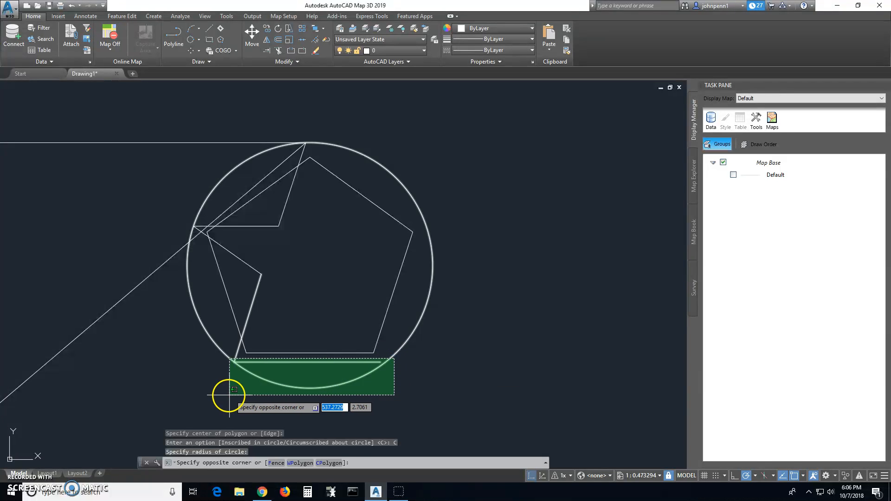
key(Delete)
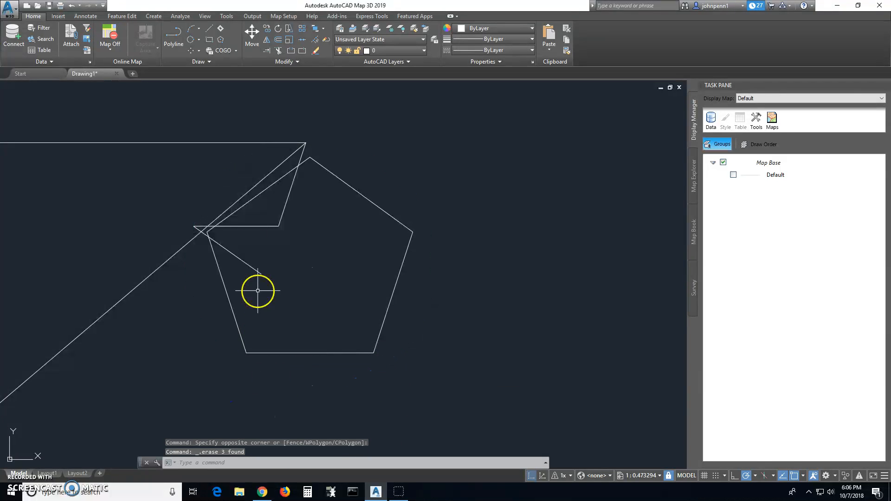
click(253, 290)
key(Delete)
Step: Draw connected lines between the pentagon's non-adjacent vertices, starting and ending at its top vertex, forming a five-pointed star
scroll(454, 272, down, 4)
middle_drag(454, 273, 366, 308)
scroll(274, 251, up, 8)
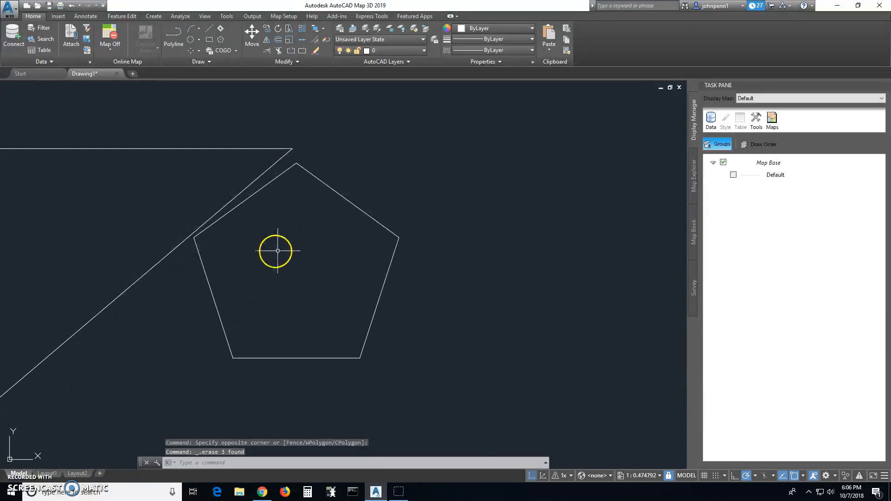
scroll(313, 278, down, 5)
scroll(253, 117, up, 1)
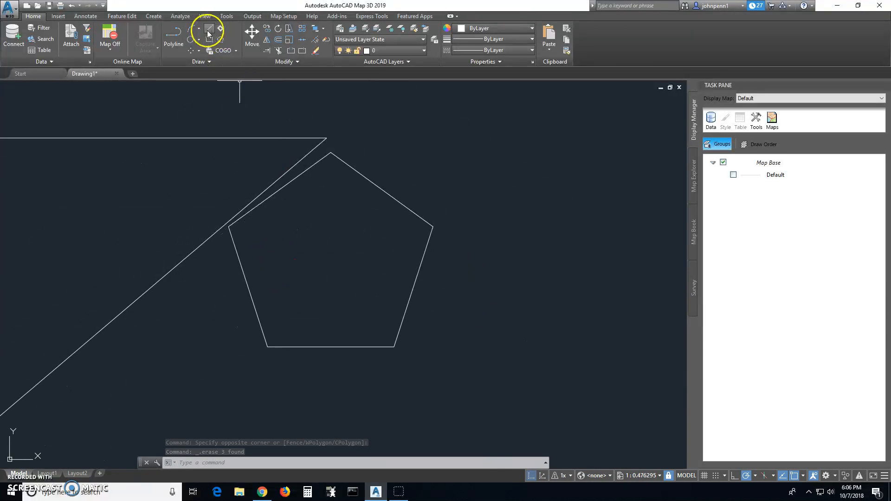
click(210, 29)
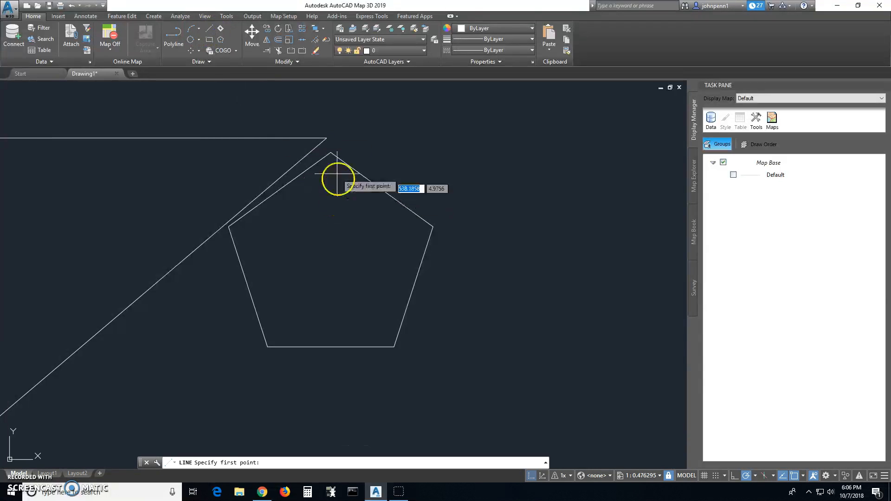
click(330, 153)
click(268, 347)
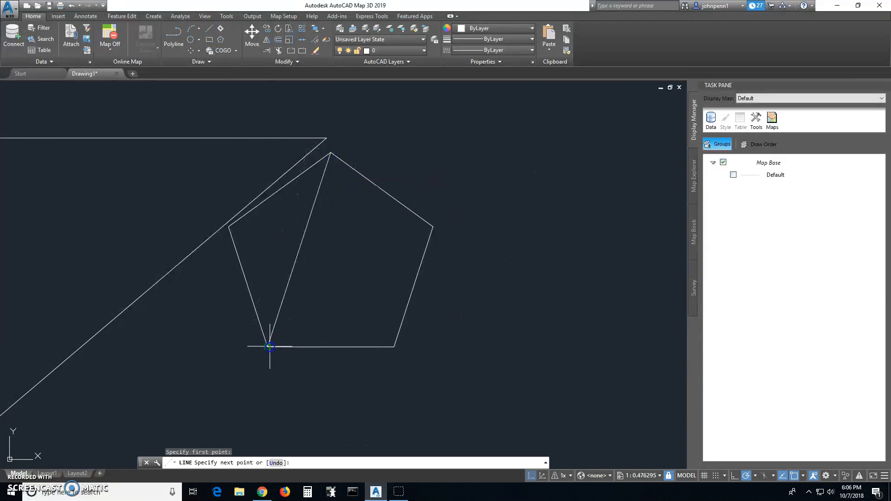
click(432, 227)
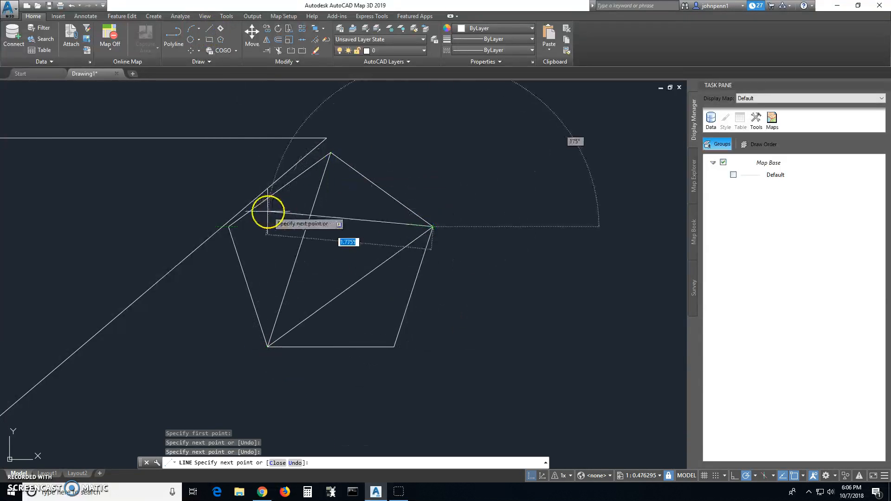
click(229, 227)
click(394, 347)
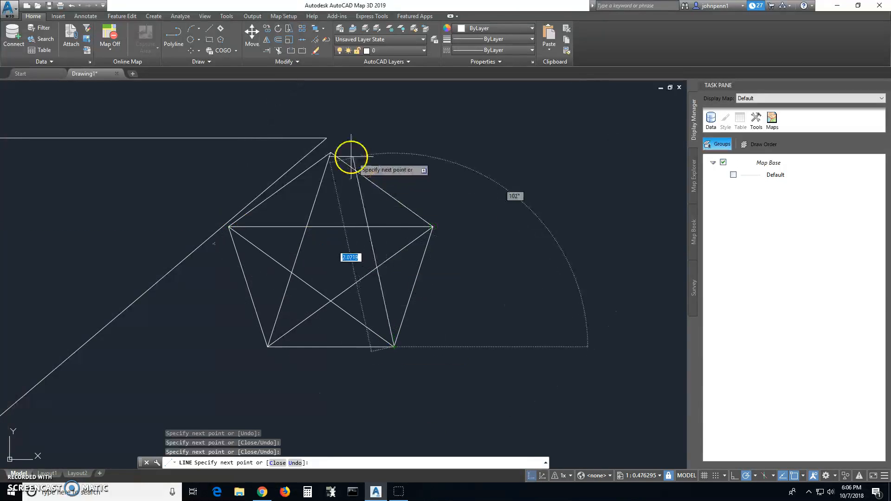
click(331, 153)
right_click(331, 153)
click(355, 160)
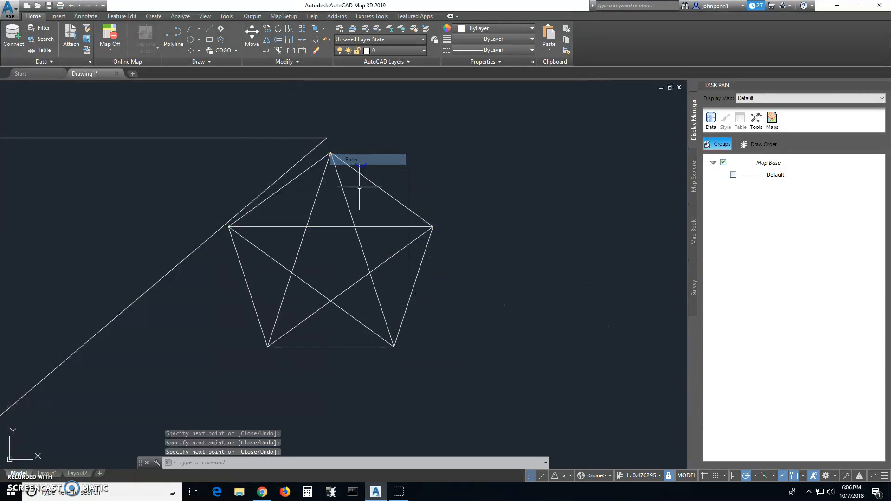
Step: Erase the pentagon and trim the inner crossing segments, leaving only the star's outline
click(378, 187)
key(Delete)
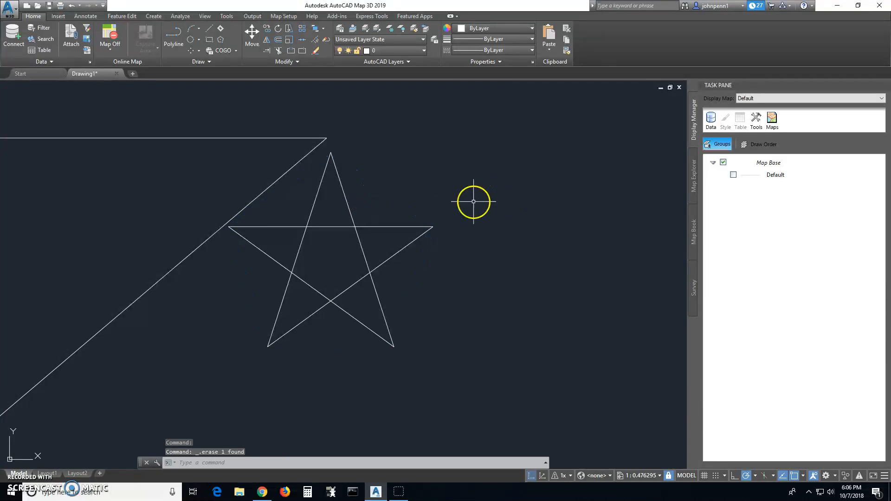
click(279, 51)
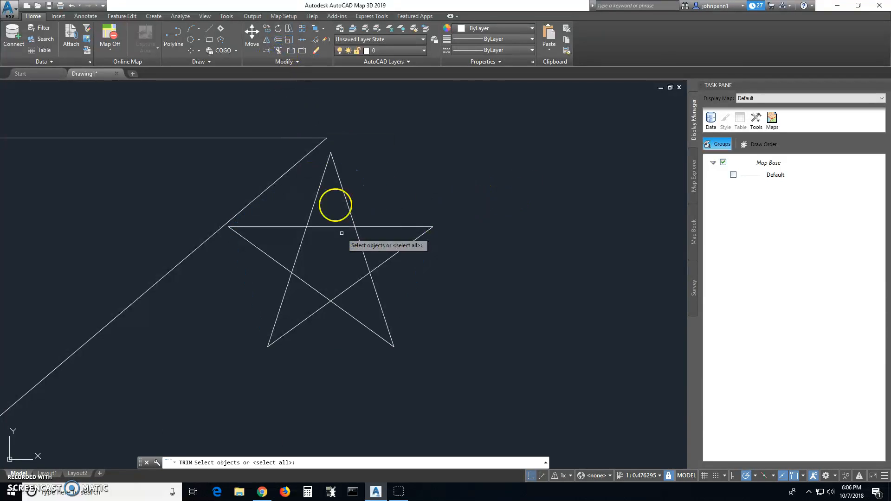
key(Return)
click(376, 237)
click(330, 242)
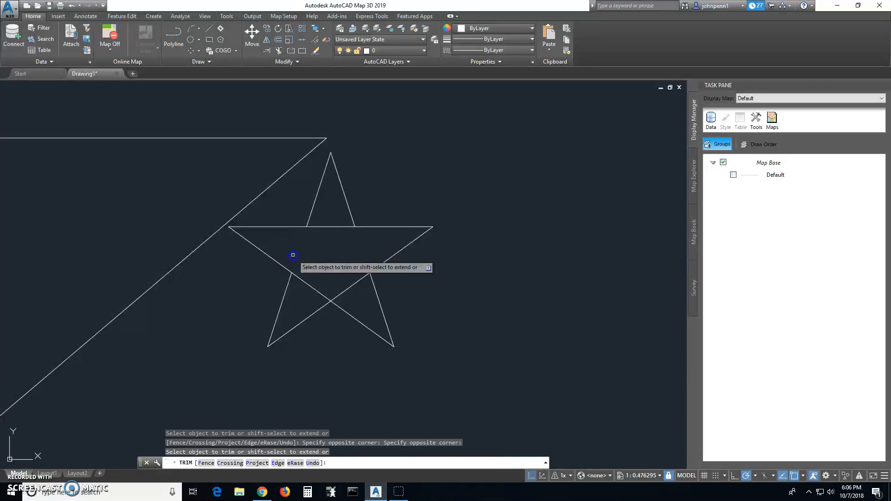
click(365, 285)
click(313, 297)
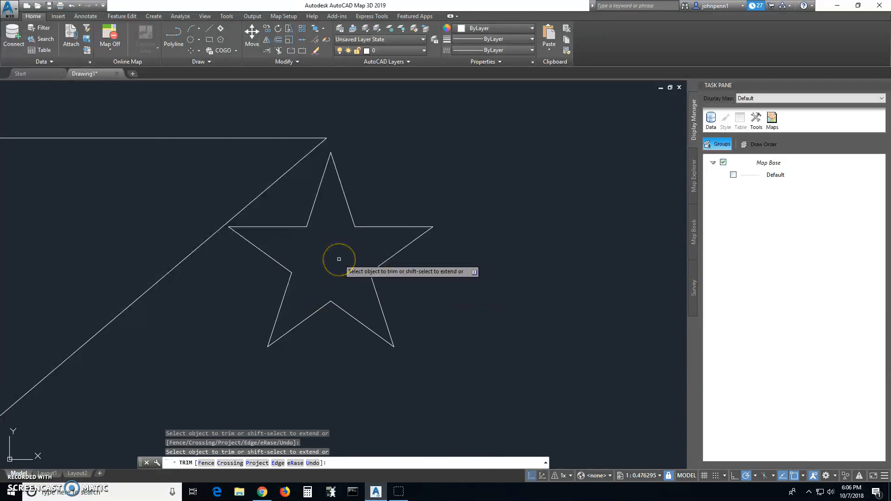
key(Escape)
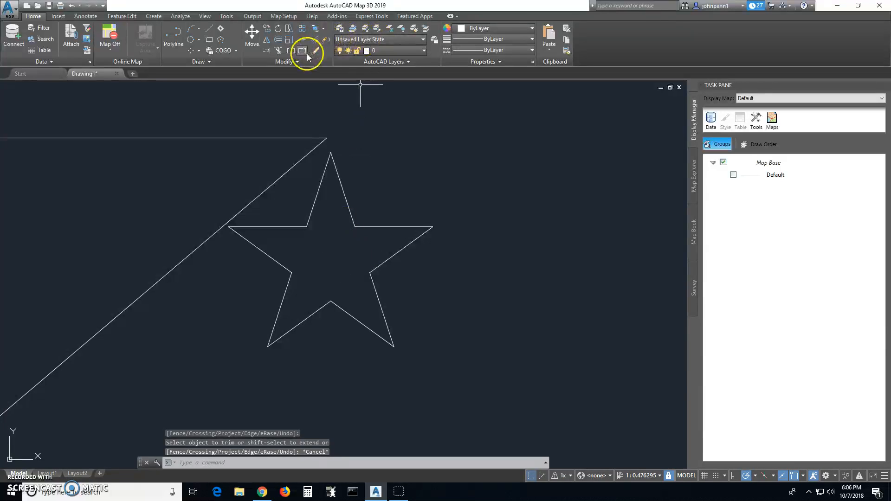
click(302, 39)
click(447, 212)
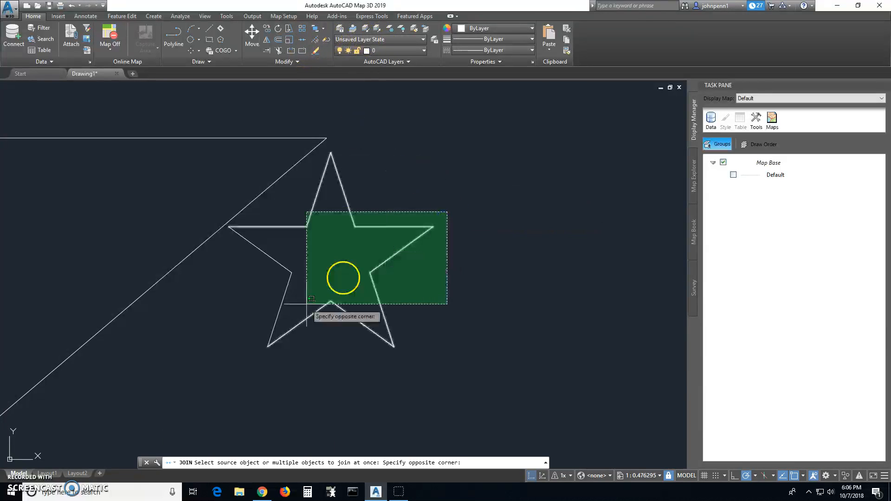
click(259, 342)
key(Escape)
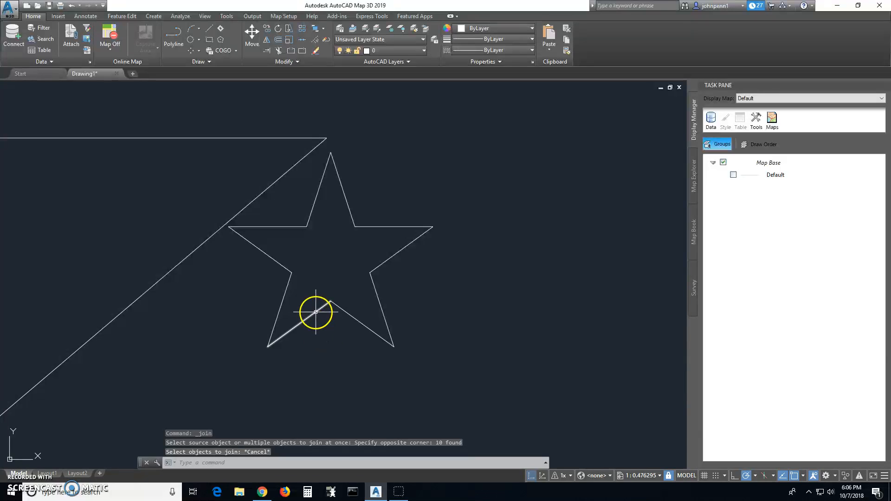
Step: Join all the lines of the star's outline into a single polyline
click(302, 40)
click(353, 156)
click(323, 183)
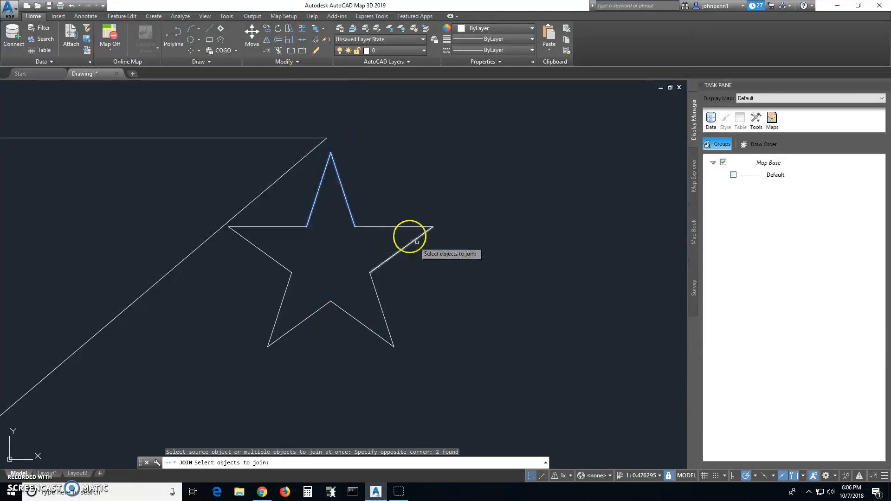
click(448, 217)
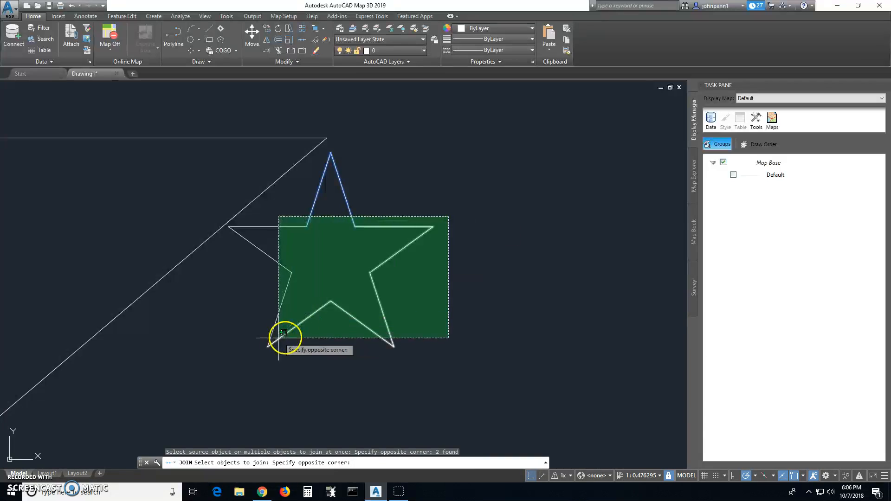
click(246, 351)
key(Return)
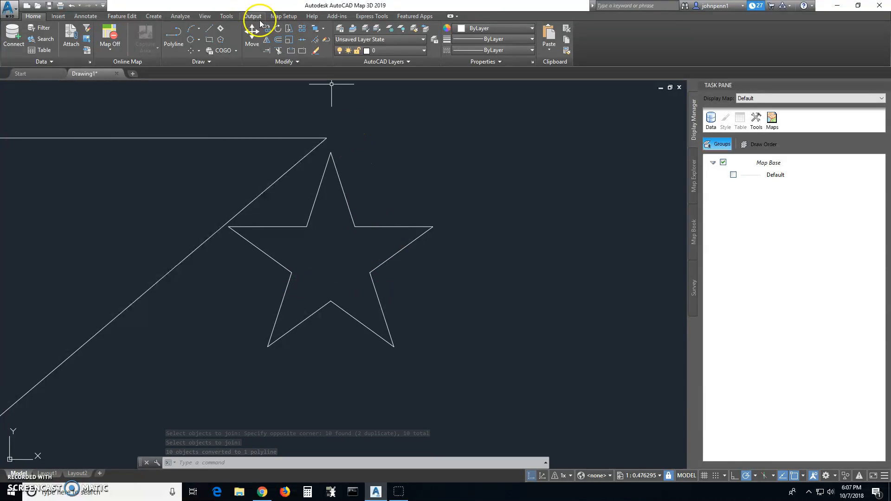
Step: Move the star by its top tip to the corner where the horizontal and diagonal lines meet
click(254, 31)
click(422, 211)
click(363, 225)
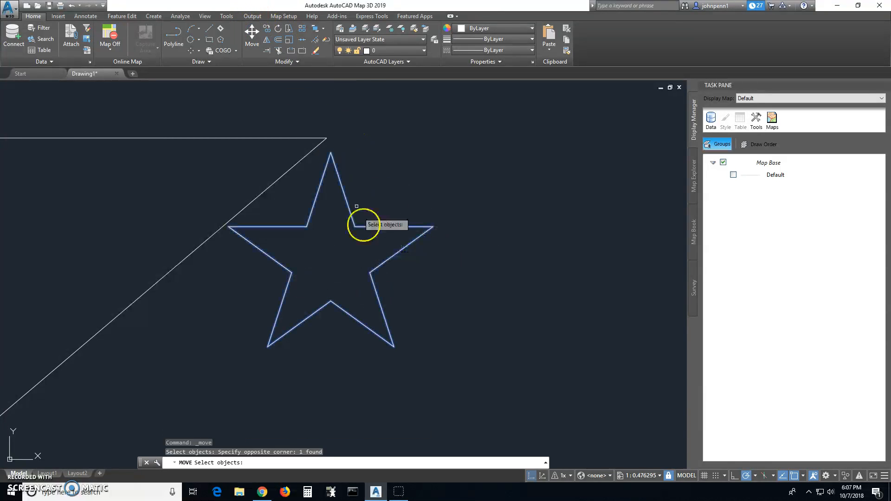
key(Return)
click(330, 153)
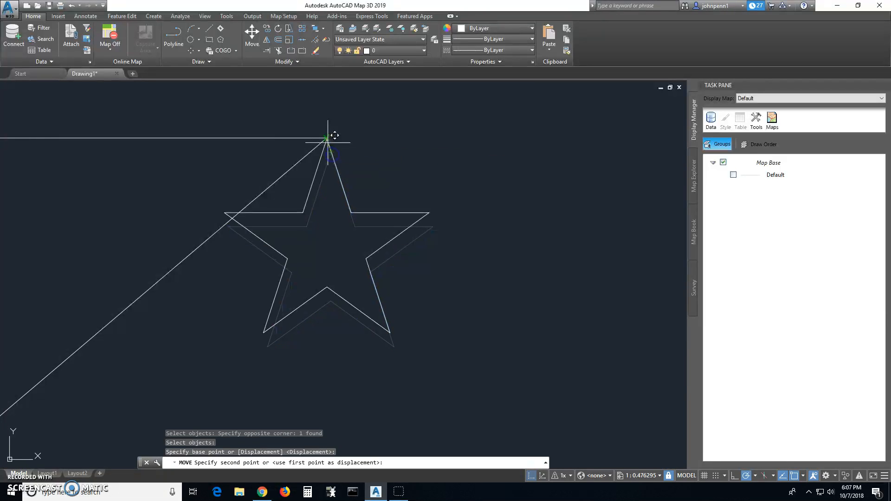
click(327, 138)
Step: Fill the star with a solid hatch in white, color 255,255,255
scroll(345, 198, down, 6)
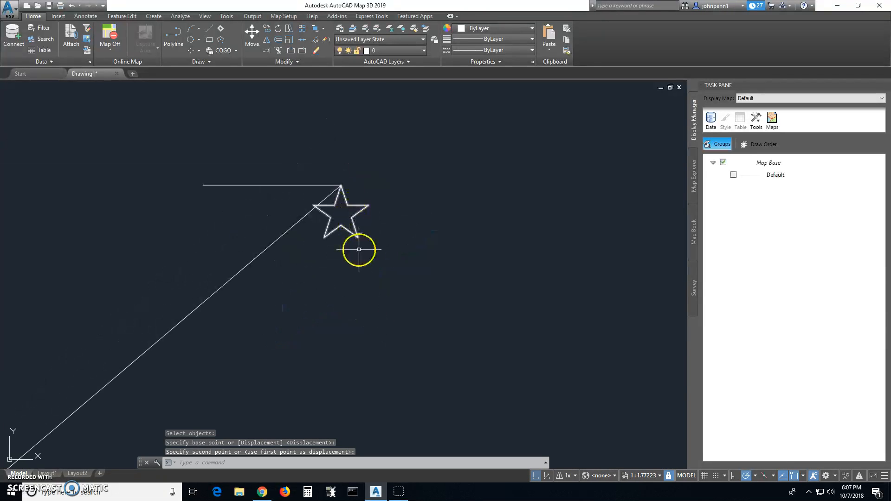
mouse_move(350, 299)
middle_down()
mouse_move(520, 233)
mouse_move(517, 216)
middle_up()
scroll(520, 234, down, 2)
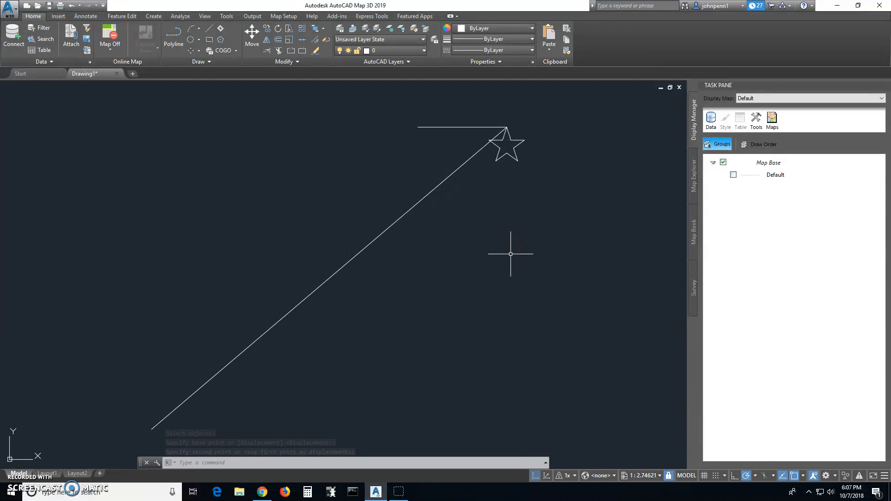
scroll(511, 254, down, 2)
middle_drag(525, 277, 446, 242)
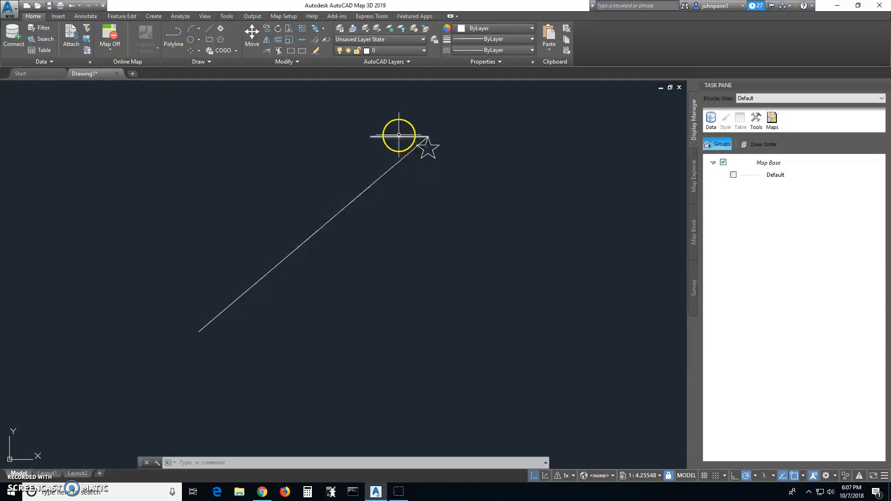
mouse_move(350, 148)
middle_down()
mouse_move(362, 173)
mouse_move(402, 149)
middle_up()
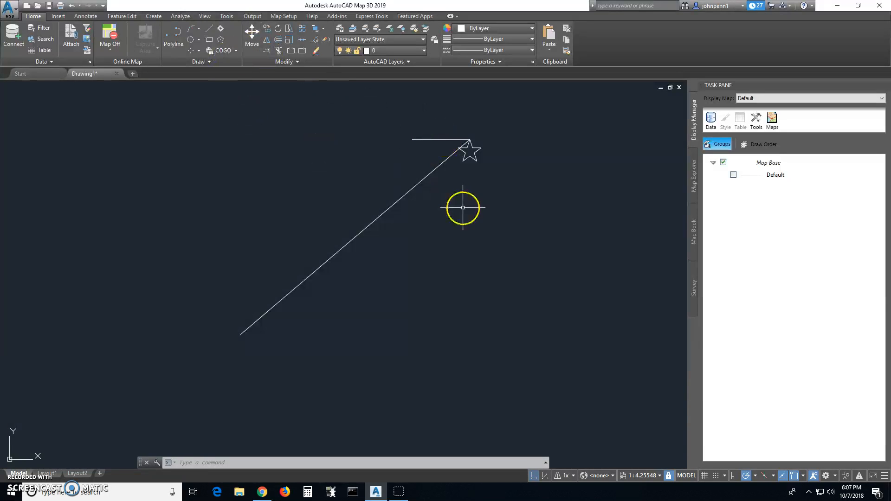
key(Return)
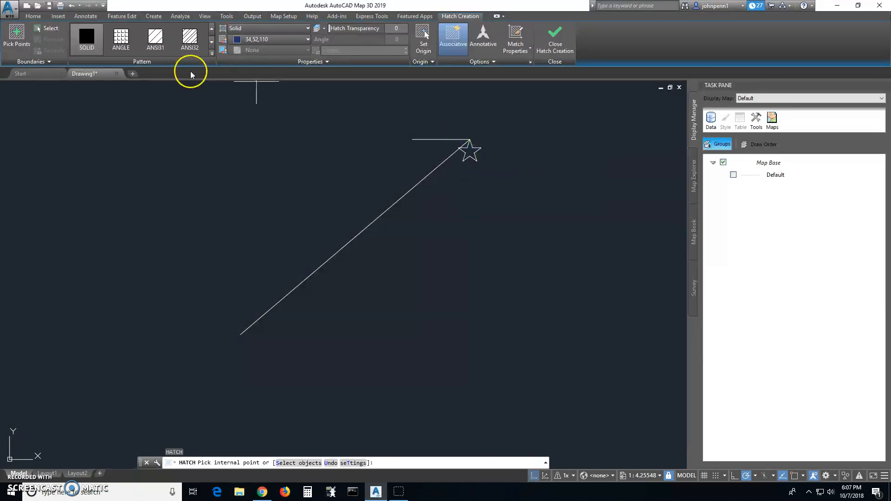
click(268, 40)
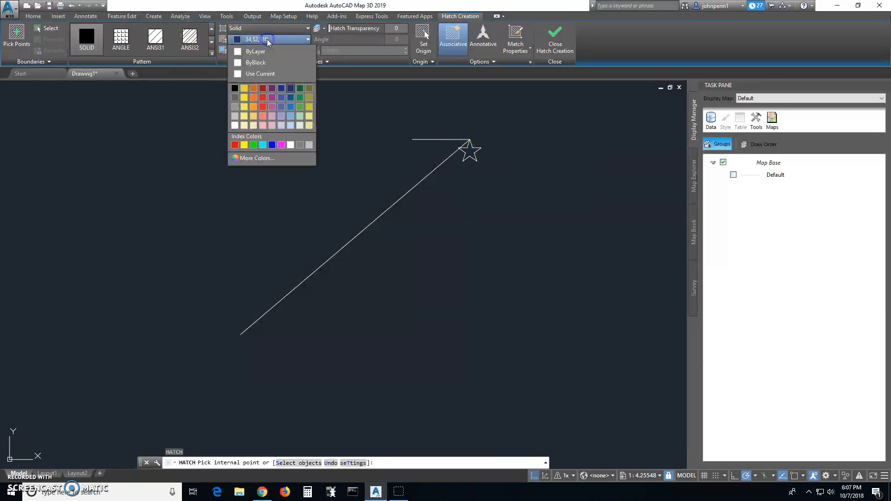
click(235, 126)
click(469, 152)
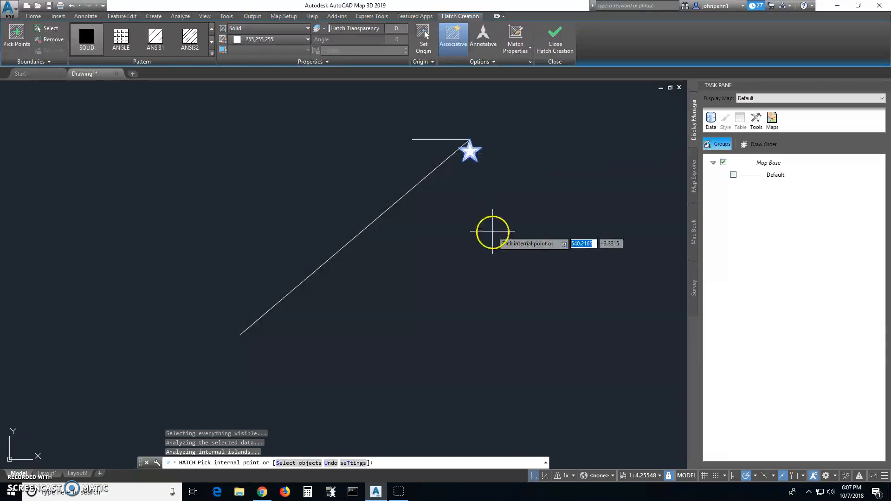
key(Escape)
Step: Create a path array of the star outline and its hatch along the diagonal line
text(array)
click(316, 160)
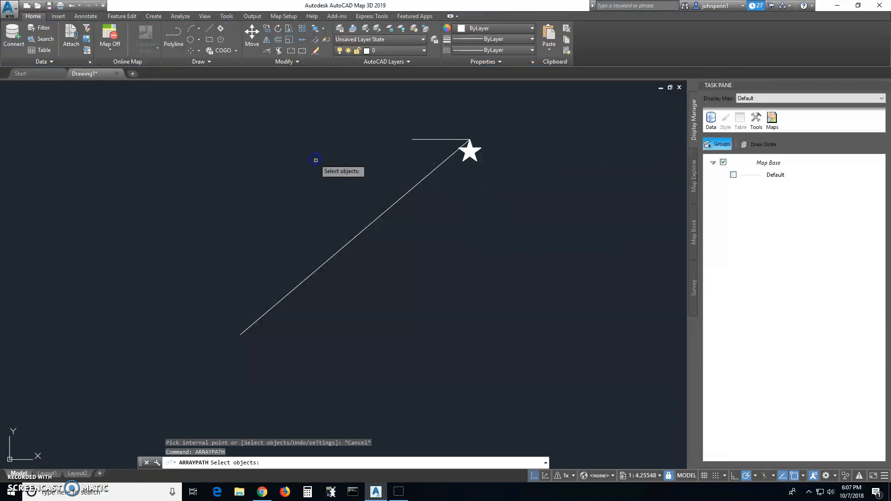
click(490, 155)
click(463, 171)
right_click(463, 178)
click(455, 183)
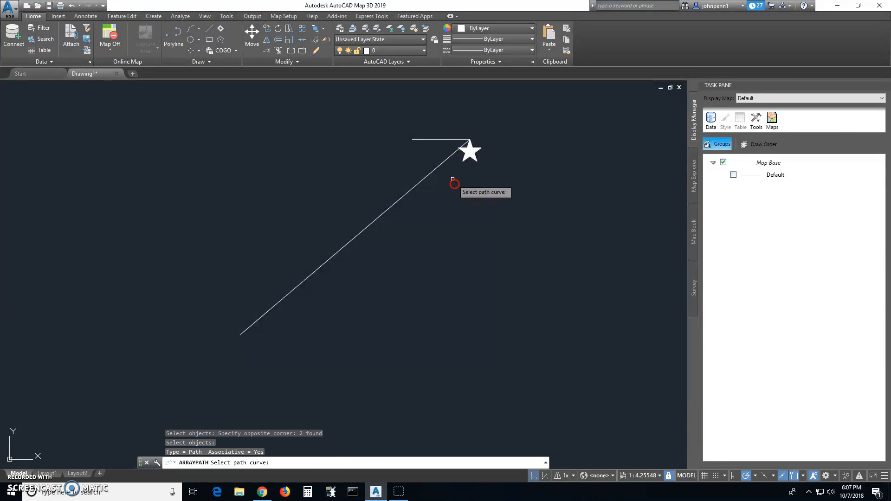
click(435, 171)
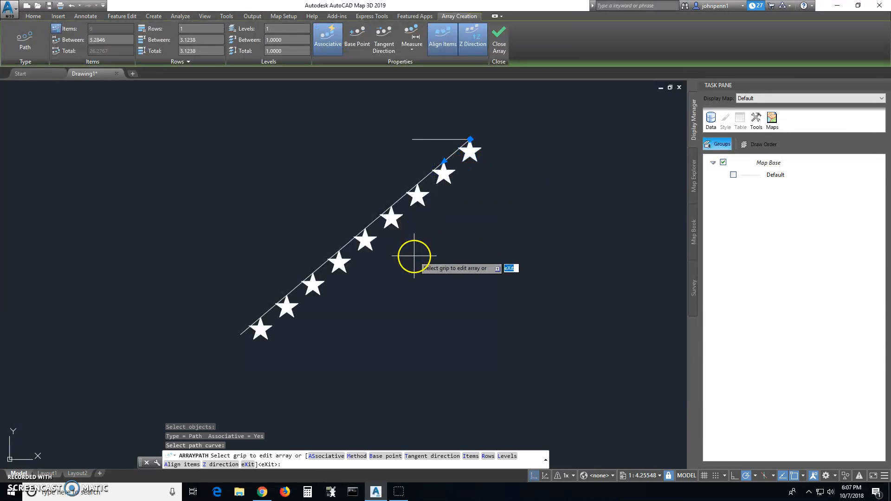
Step: Switch the path array's spacing method to Divide and finish the array
click(416, 50)
click(422, 70)
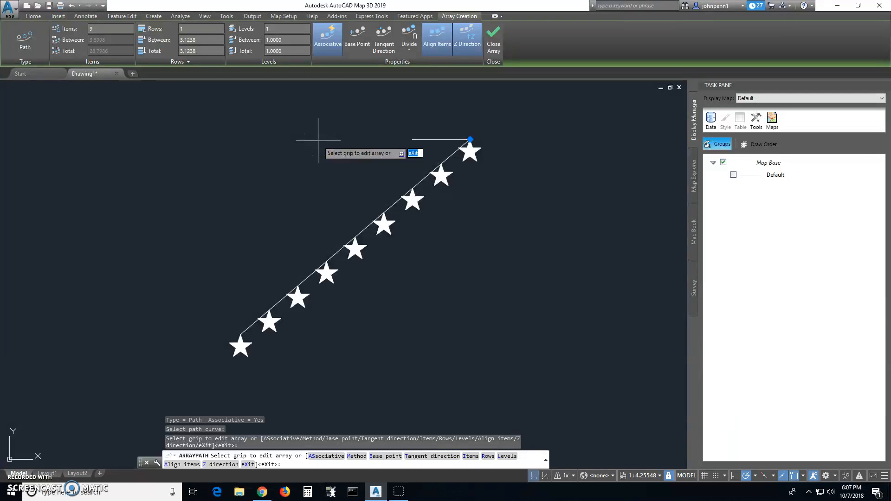
key(Return)
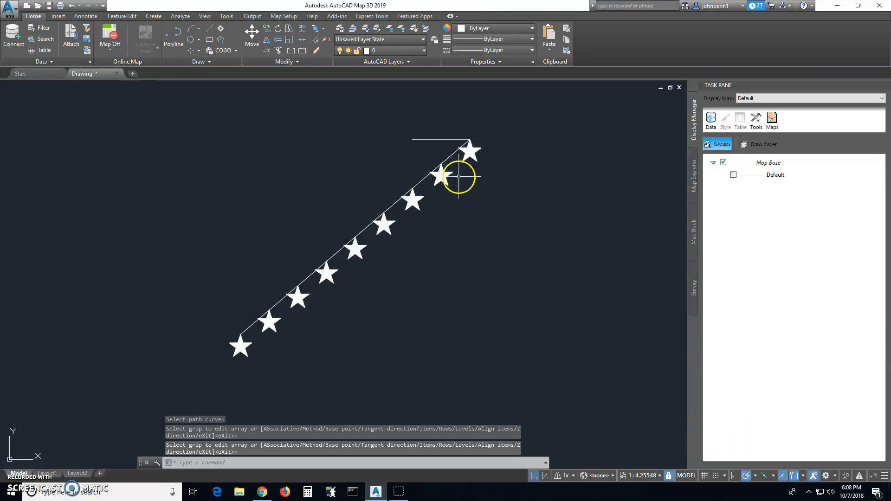
Step: Measure the length of the short horizontal spacing line from its corner with the diagonal to its free end
click(459, 156)
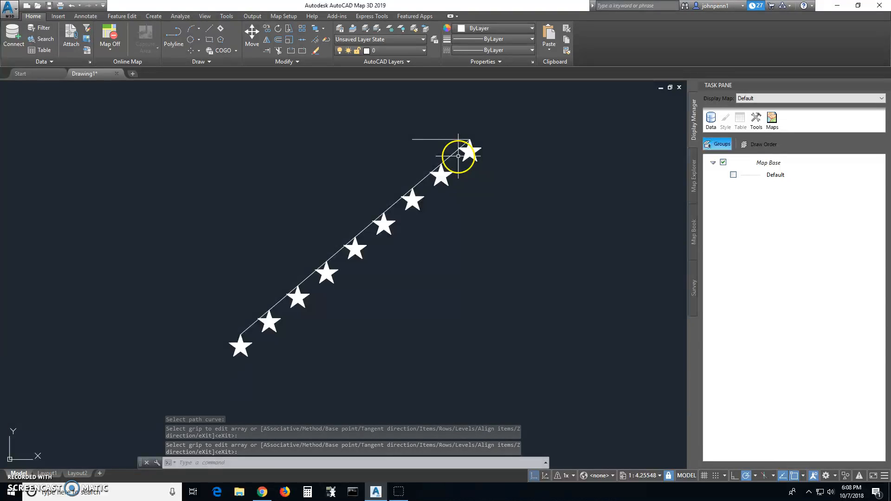
scroll(474, 182, down, 4)
mouse_move(476, 183)
middle_down()
mouse_move(581, 199)
mouse_move(454, 235)
middle_up()
scroll(578, 191, up, 4)
scroll(405, 205, up, 2)
scroll(405, 204, up, 2)
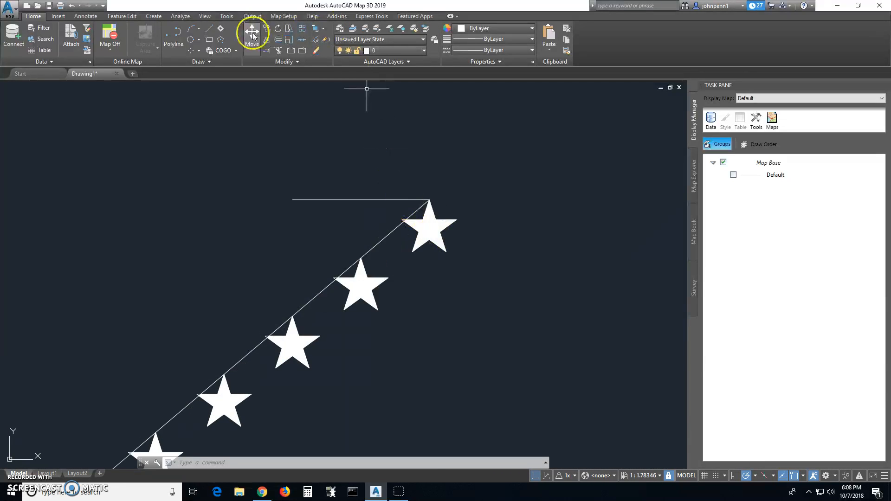
click(208, 31)
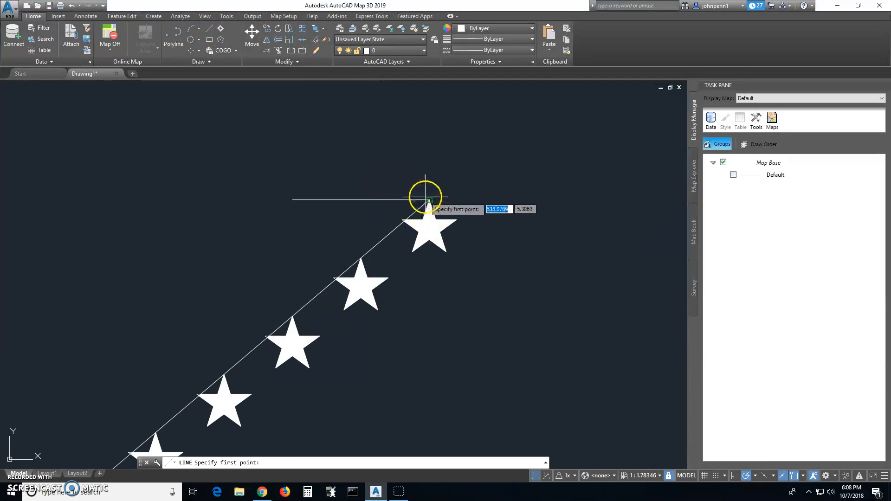
click(427, 217)
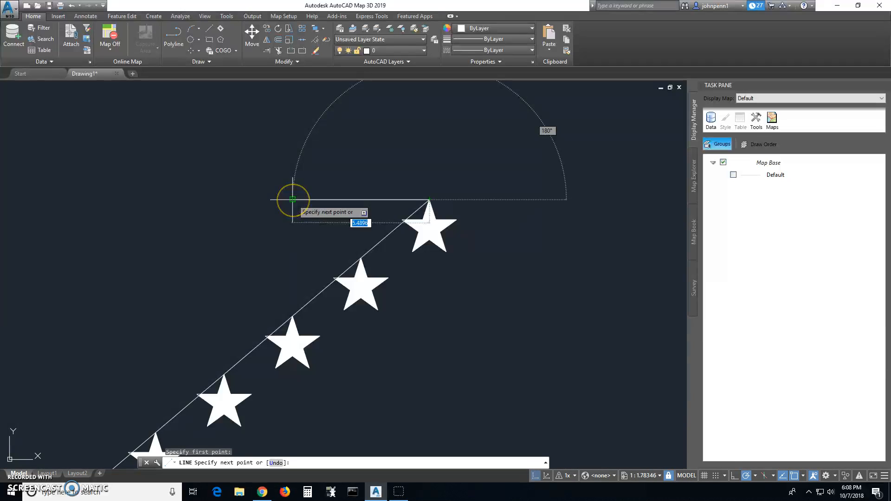
key(Escape)
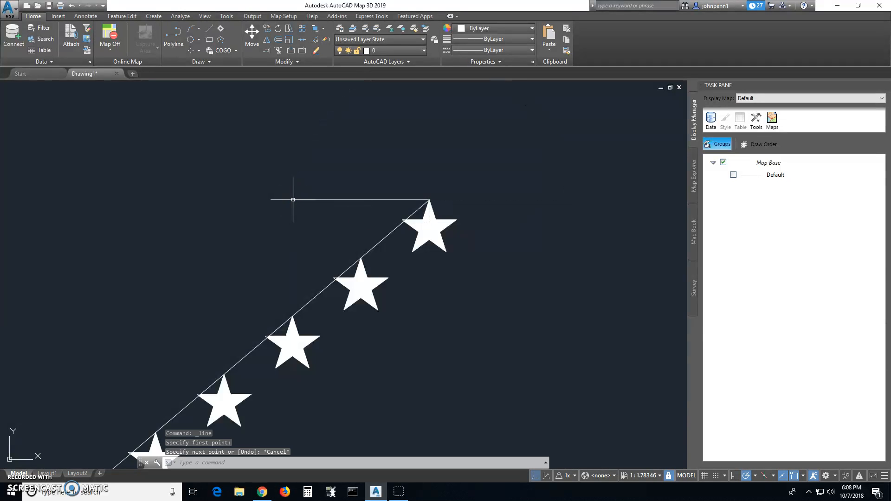
Step: Lengthen the short horizontal line from its free end so it extends well beyond the far end of the diagonal star row
scroll(294, 197, down, 6)
middle_drag(334, 275, 459, 211)
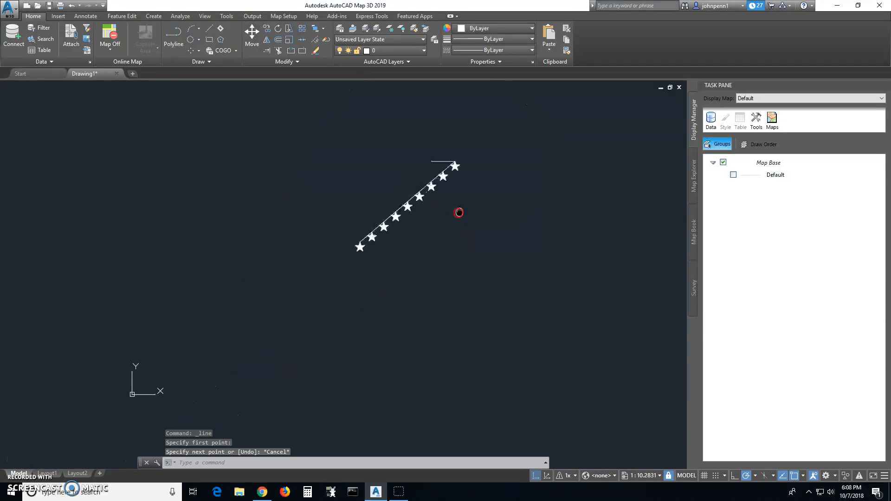
click(438, 159)
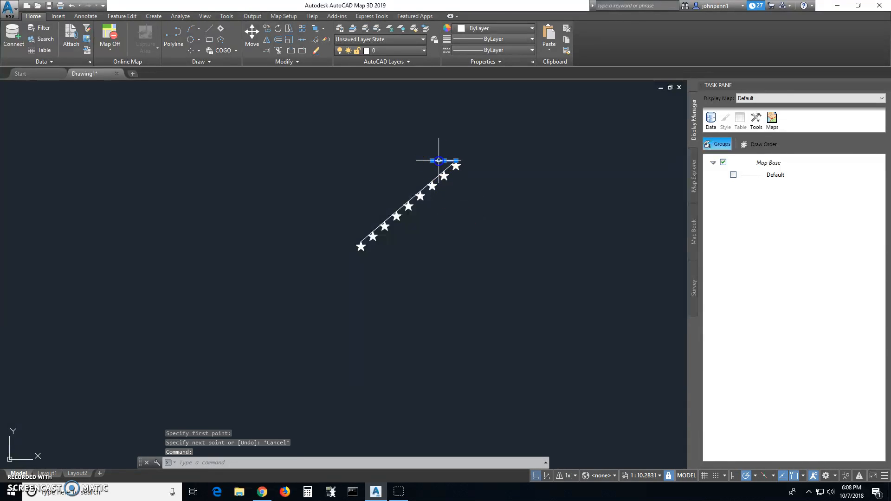
mouse_move(432, 161)
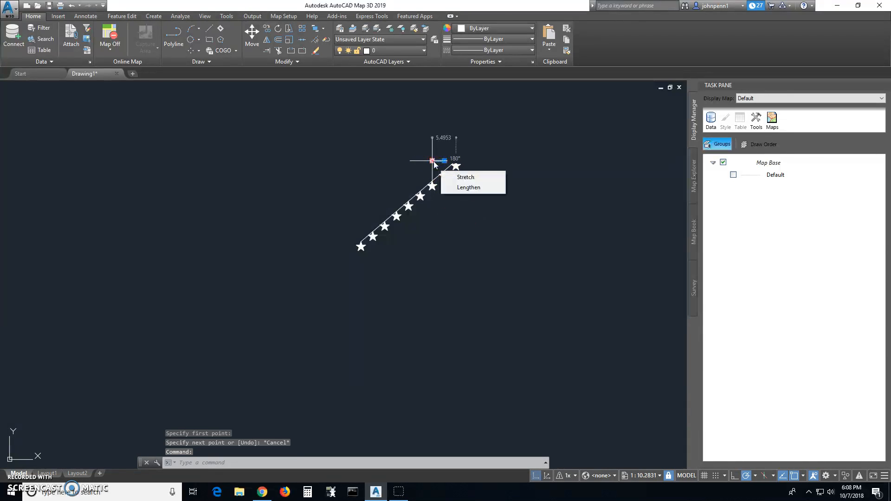
click(466, 186)
click(176, 206)
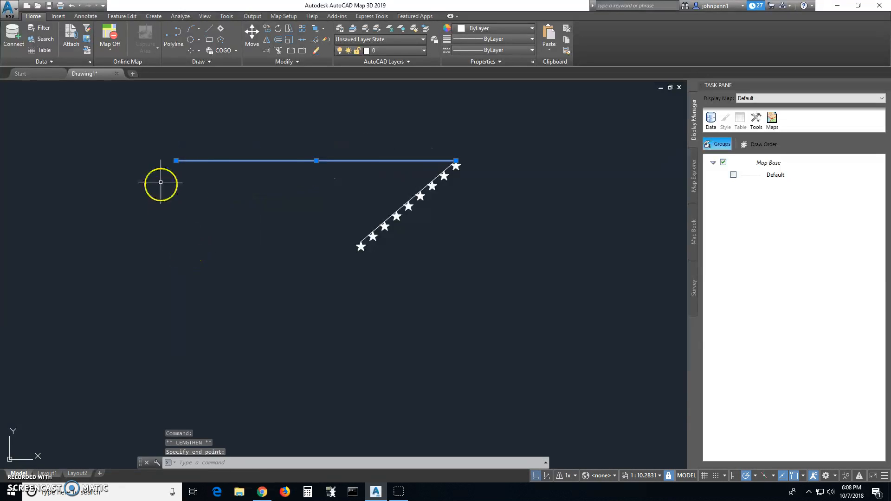
mouse_move(177, 161)
click(209, 188)
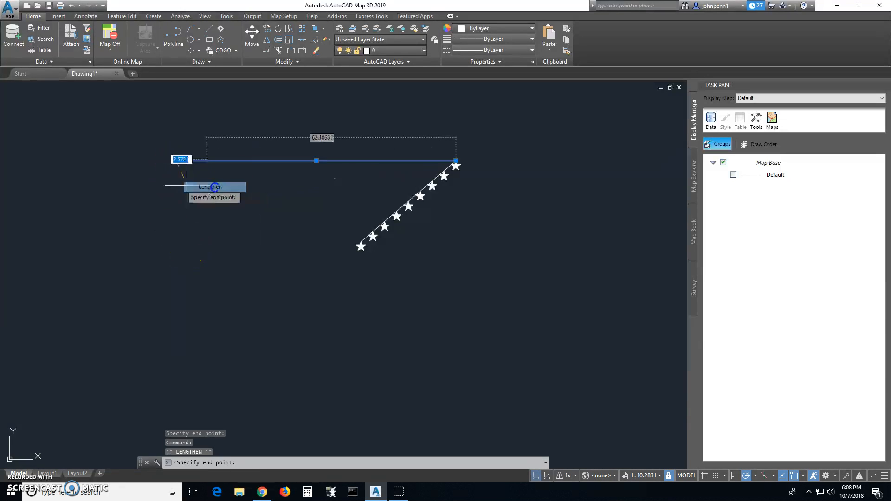
click(124, 195)
key(Escape)
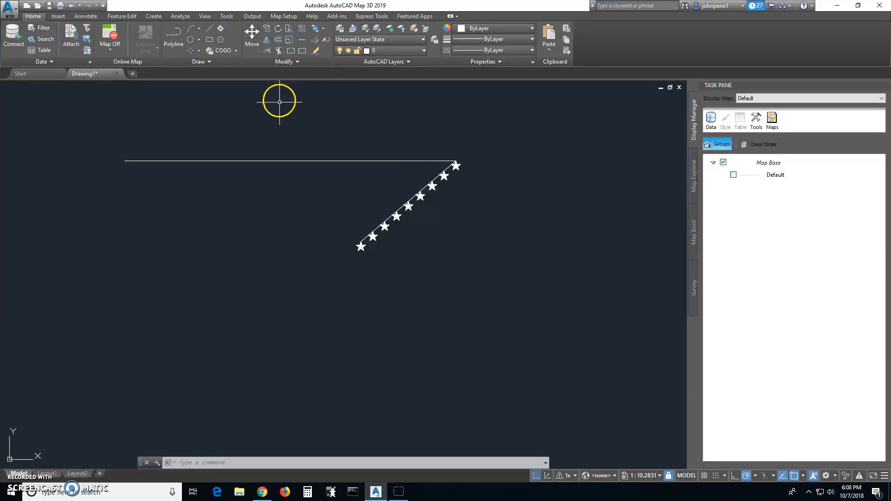
Step: Create a path array of the diagonal star row and its guide line along the lengthened horizontal line
key(Down)
key(Down)
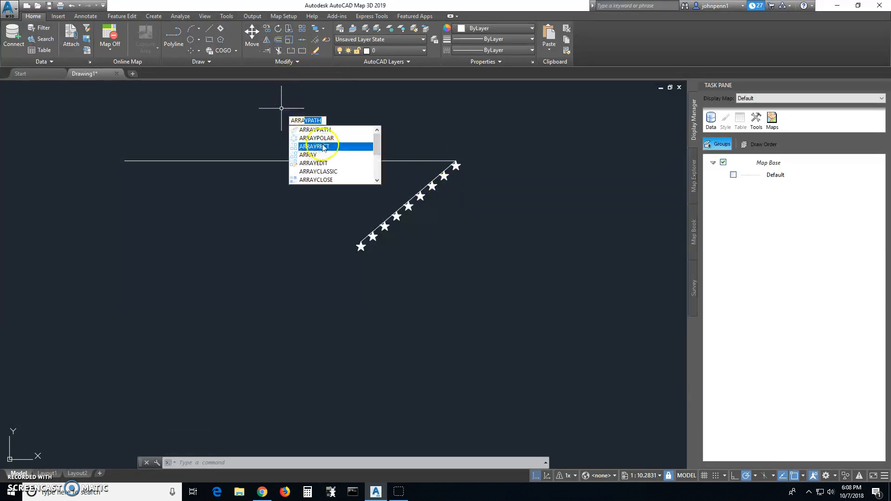
key(Return)
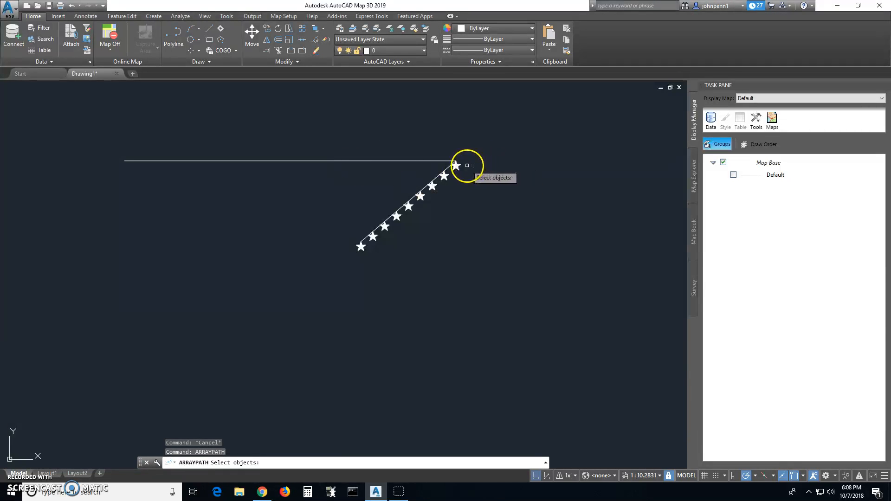
click(467, 166)
click(314, 284)
key(Return)
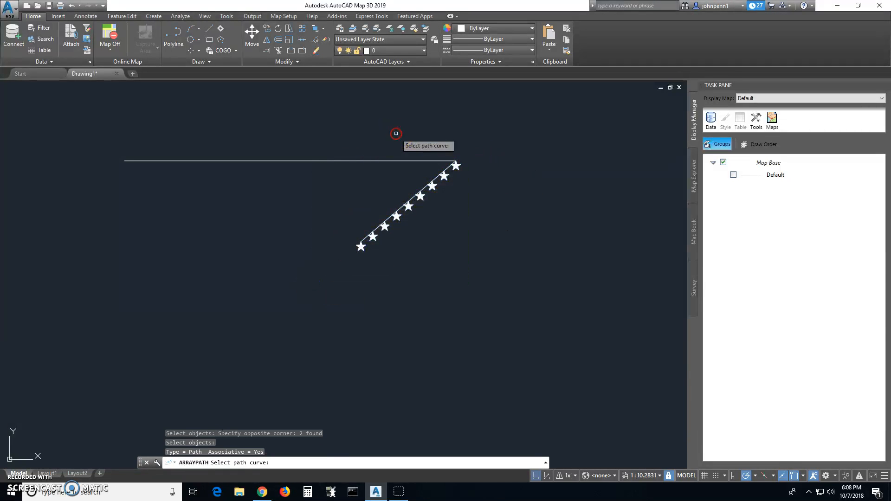
click(407, 161)
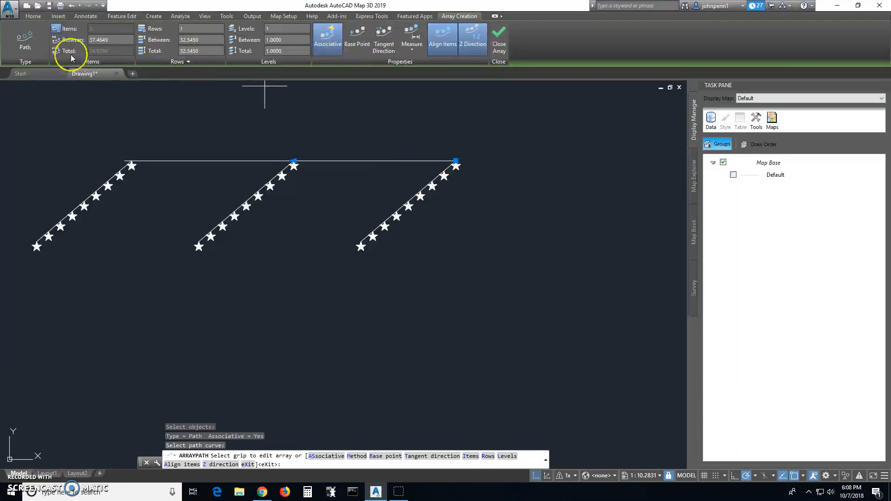
Step: Set the spacing between the arrayed star rows to 5.4890 and finish the array
mouse_move(117, 73)
text(5.4)
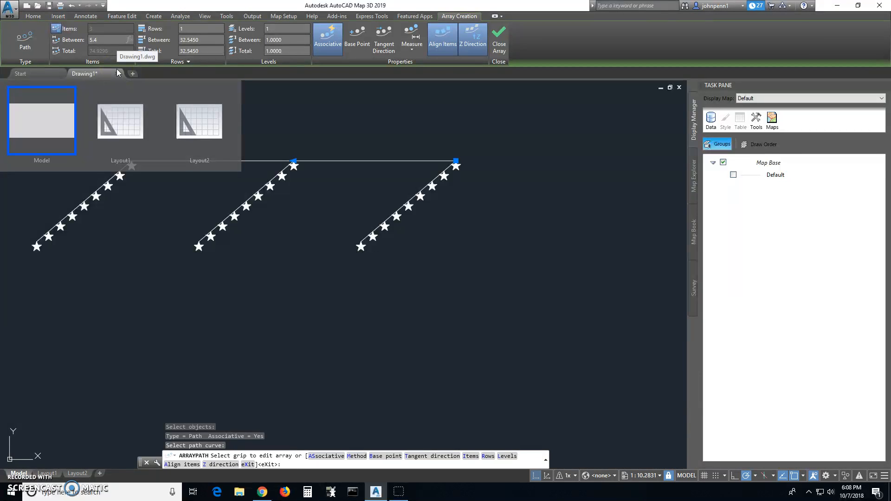
key(Return)
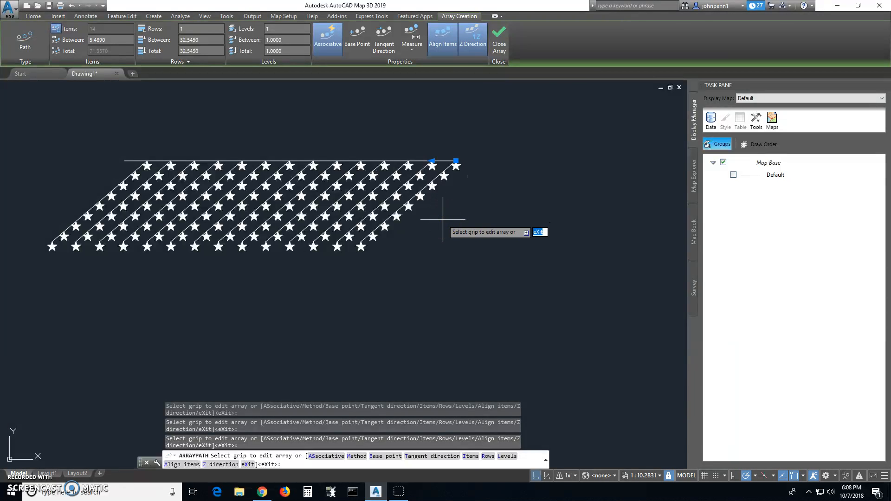
key(Return)
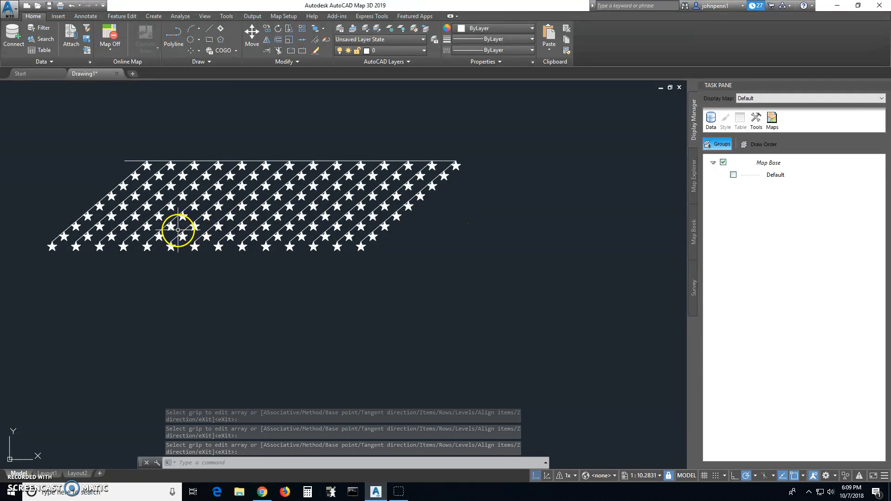
Step: Explode the horizontal path array into separate diagonal star rows
click(285, 62)
click(300, 74)
click(473, 146)
click(71, 321)
key(Return)
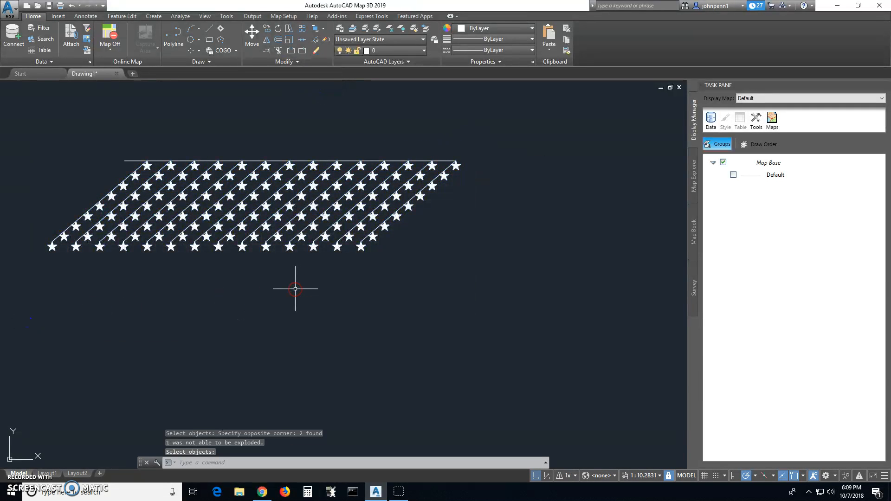
Step: Explode all the diagonal star rows into individual stars and lines
click(305, 60)
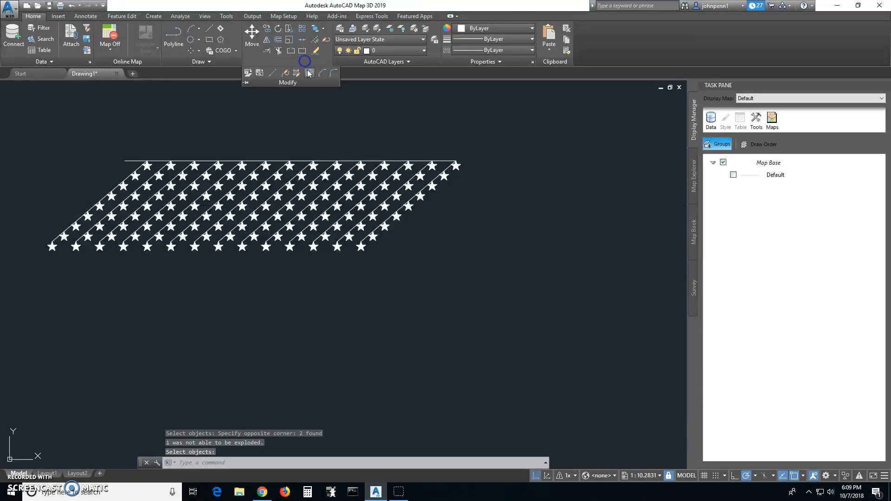
click(299, 74)
click(485, 145)
click(39, 314)
key(Return)
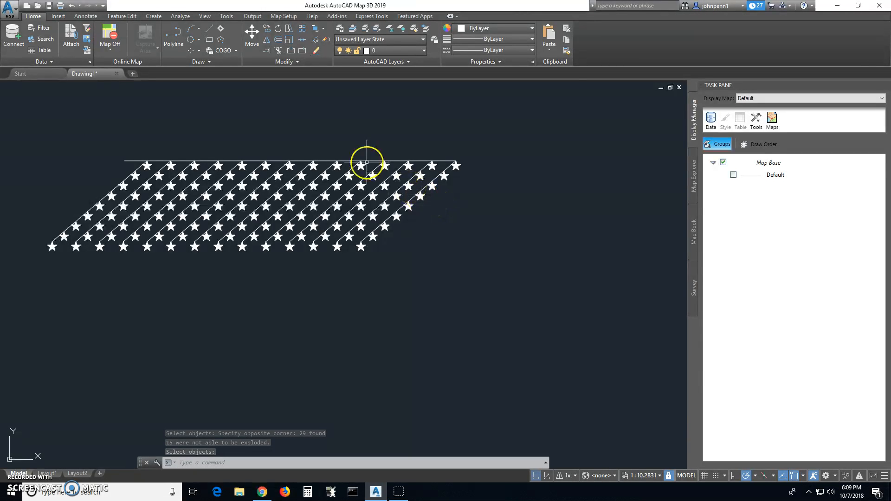
Step: Erase the surplus stars and guide lines at both slanted ends, keeping a rectangular field with six stars in the top row
click(474, 155)
click(372, 245)
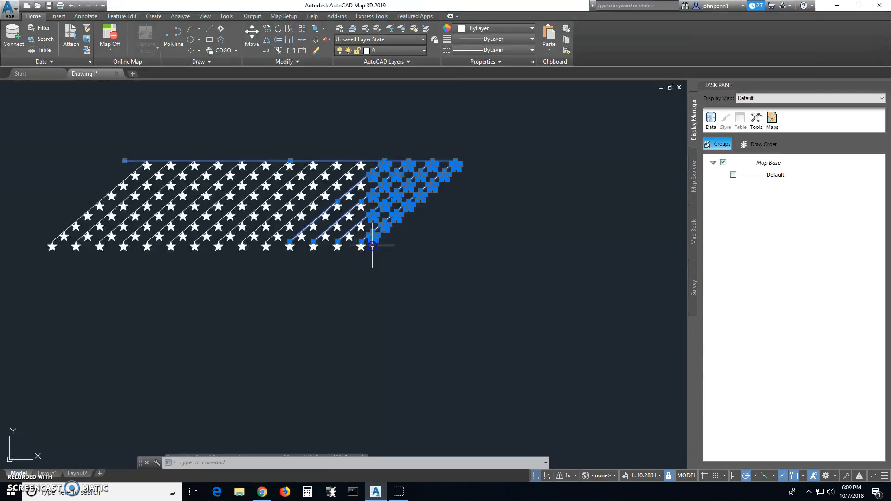
key(Delete)
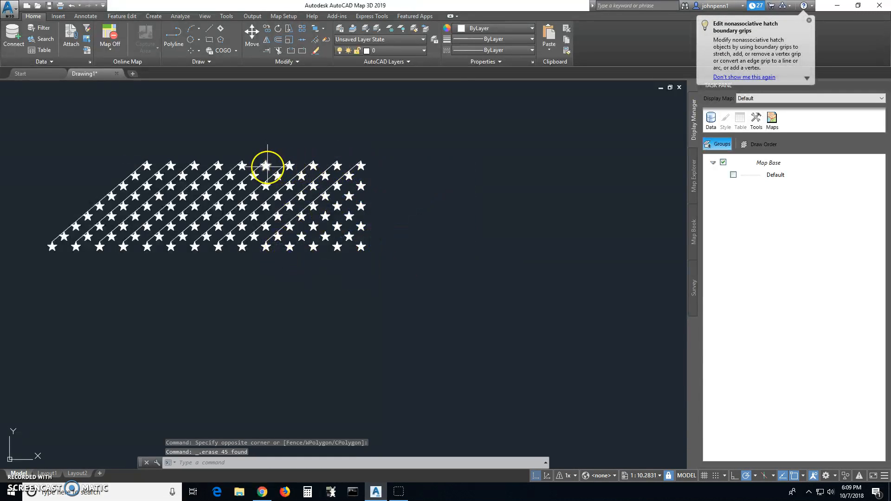
click(231, 157)
click(25, 312)
key(Delete)
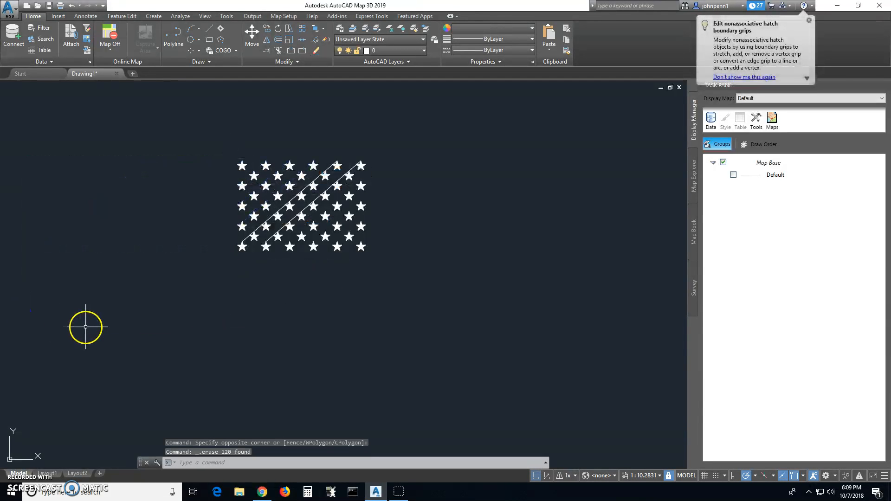
Step: Erase the two remaining diagonal guide lines crossing the star field
click(326, 188)
click(316, 177)
key(Delete)
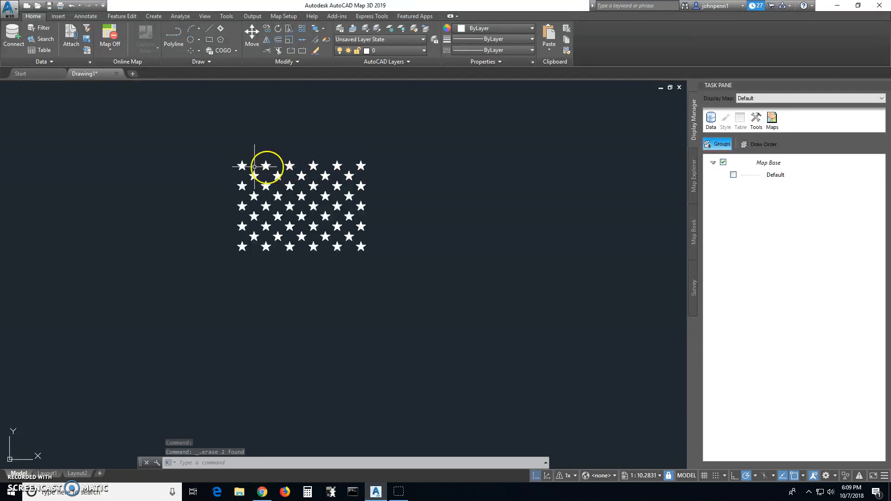
Step: Trace the left, bottom and right edges of the reference flag image with connected lines from corner to corner
scroll(210, 259, down, 4)
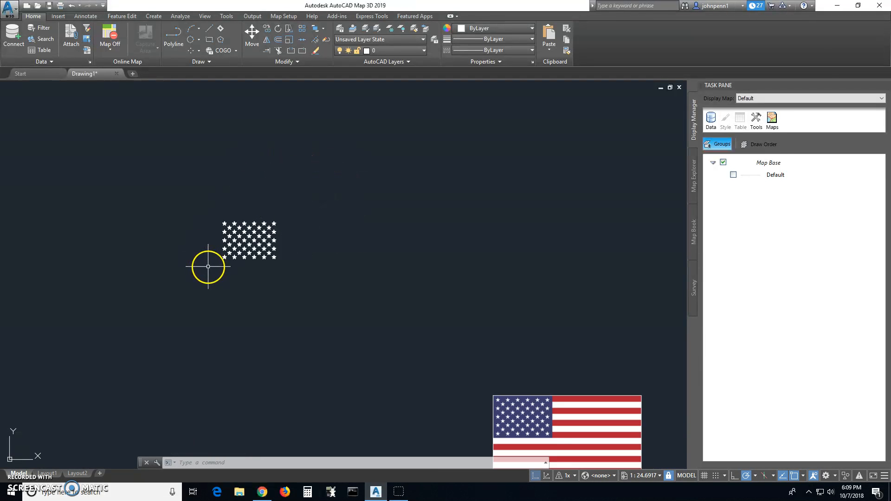
scroll(244, 230, up, 6)
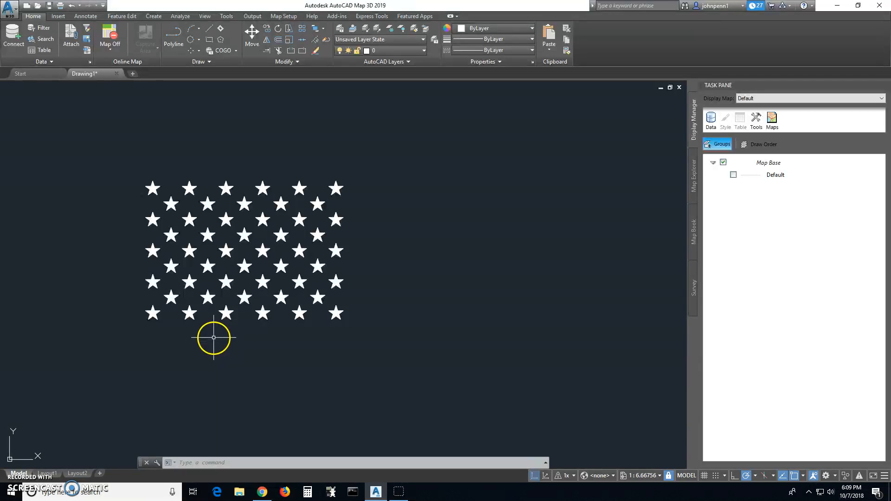
scroll(214, 337, down, 8)
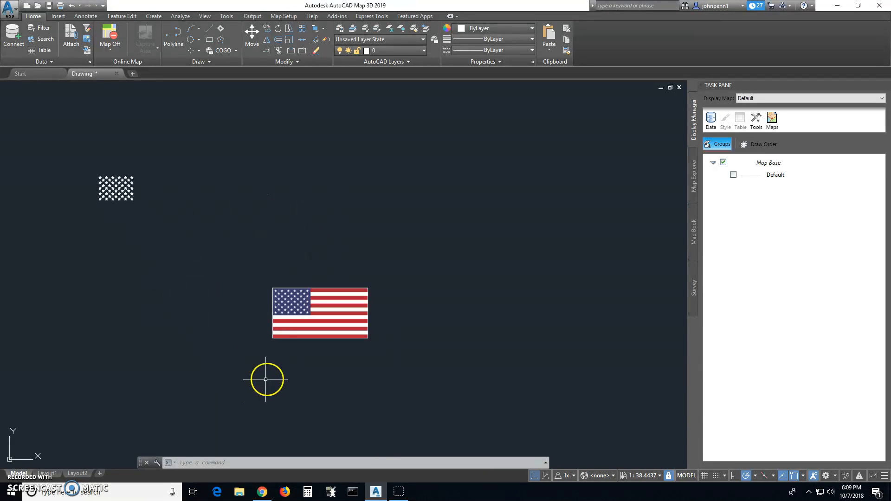
middle_drag(285, 386, 225, 339)
scroll(223, 259, up, 4)
middle_drag(306, 276, 270, 293)
scroll(216, 264, up, 4)
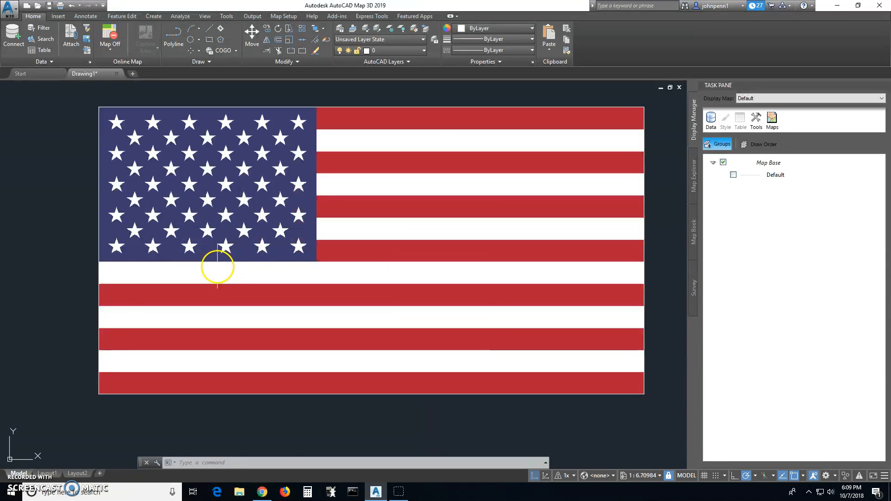
middle_drag(263, 244, 210, 244)
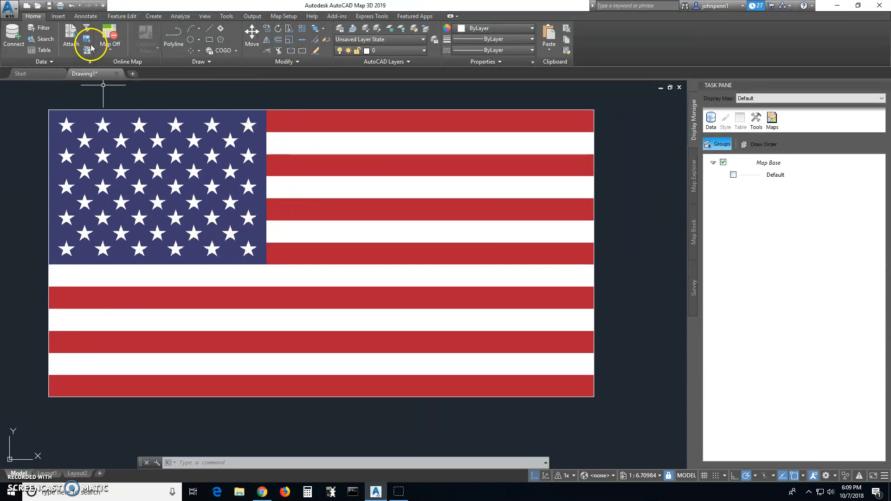
click(208, 31)
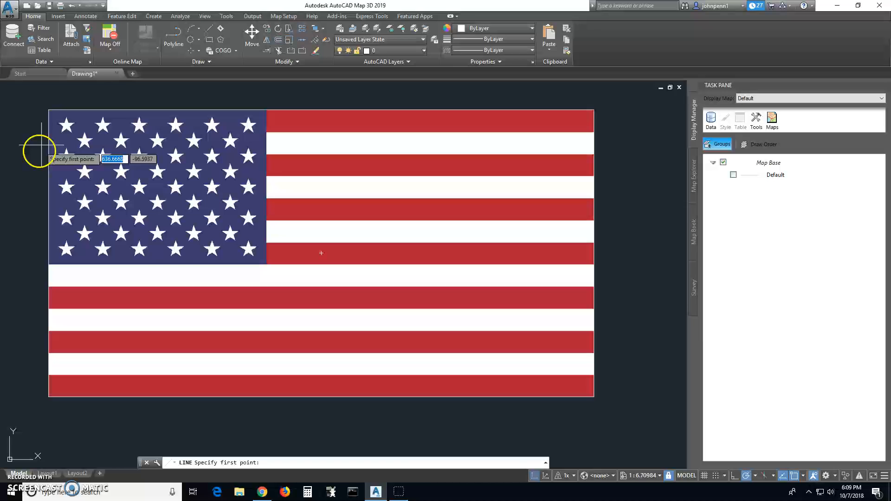
click(50, 110)
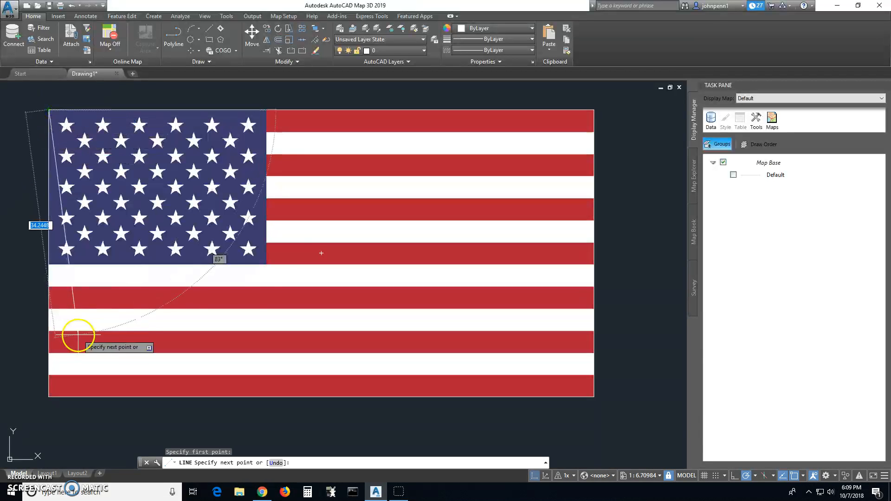
click(49, 396)
click(594, 396)
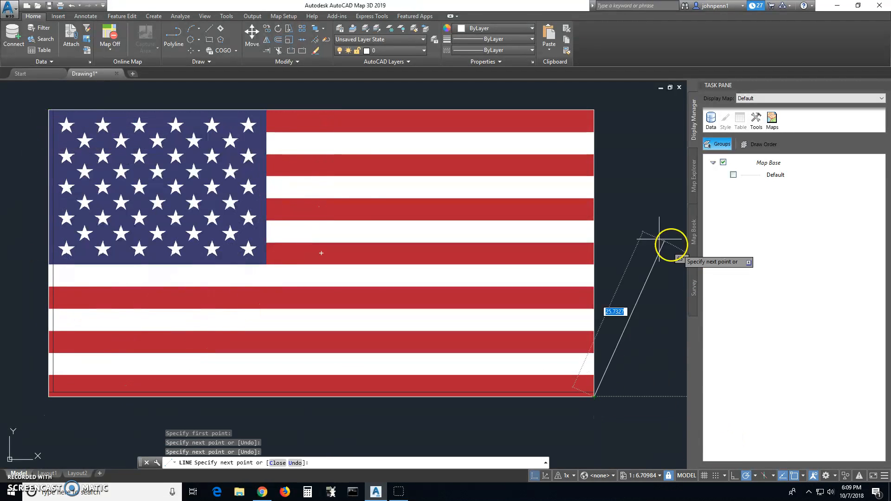
click(597, 110)
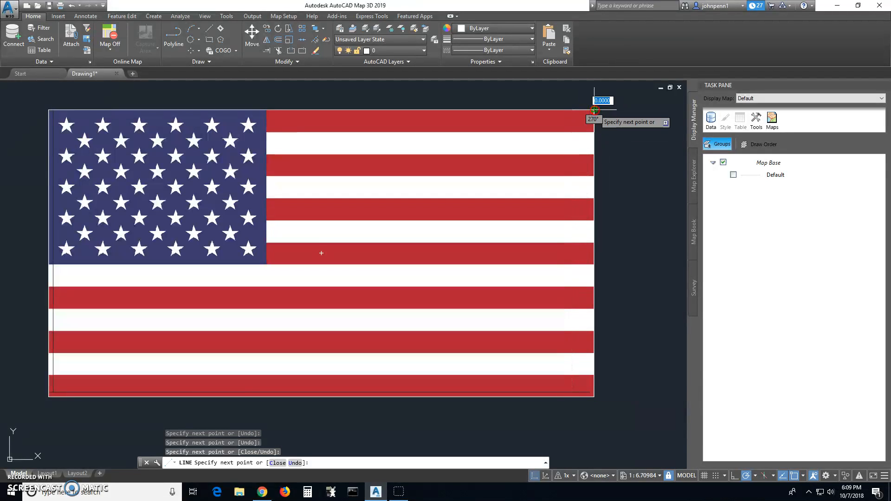
right_click(596, 112)
click(632, 121)
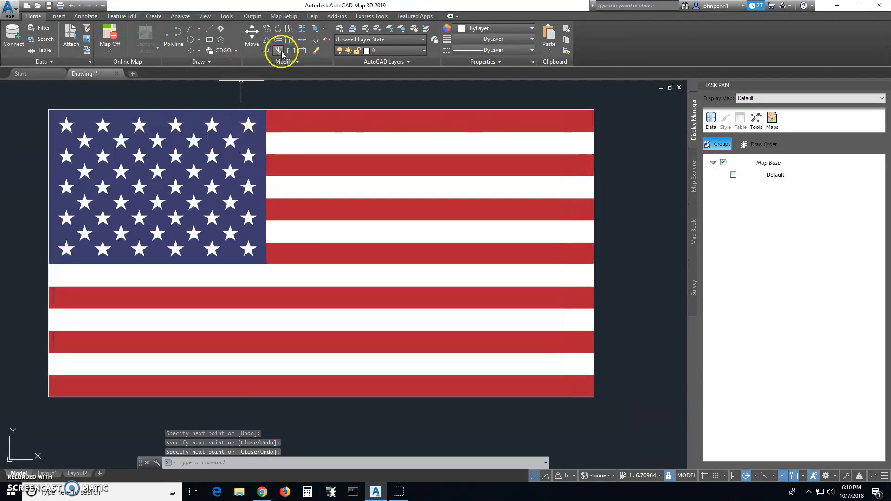
Step: Trace the right and bottom edges of the blue star field with connected lines ending on the flag's left edge
click(208, 29)
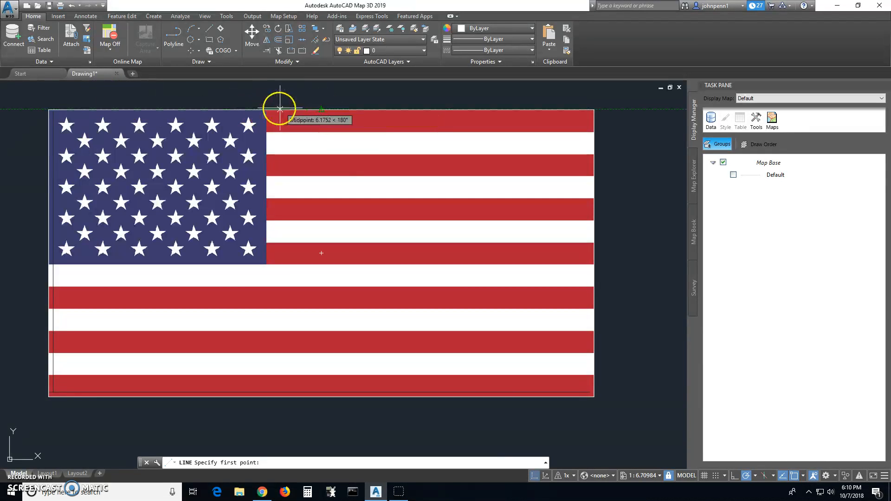
click(266, 109)
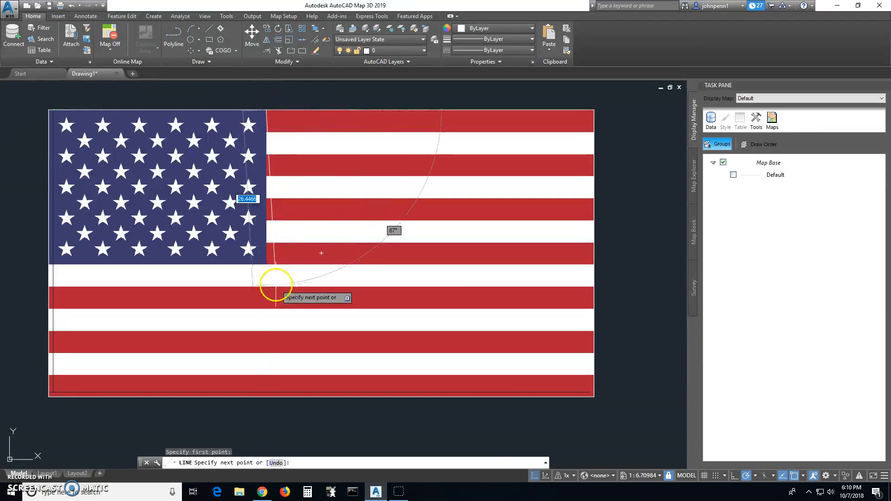
click(266, 264)
click(49, 264)
right_click(49, 265)
click(87, 269)
Step: Move the reference flag image away from the traced outline, up and to the right
scroll(87, 269, down, 2)
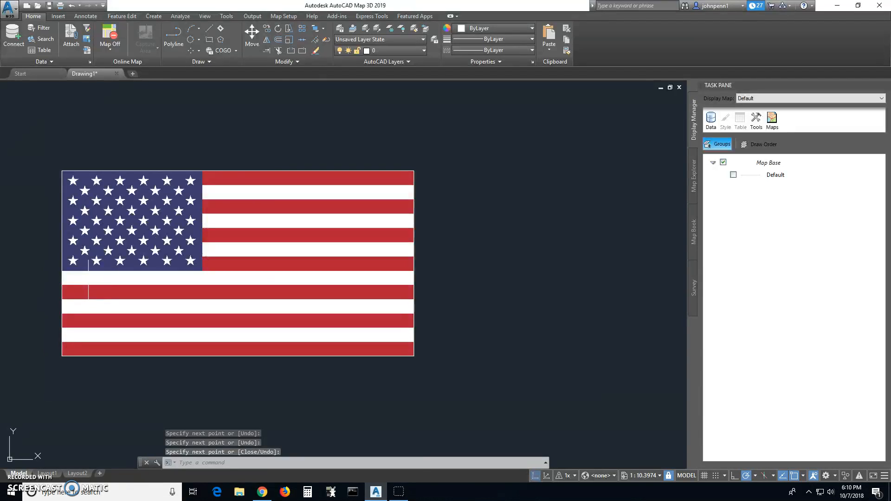
middle_drag(260, 157, 273, 278)
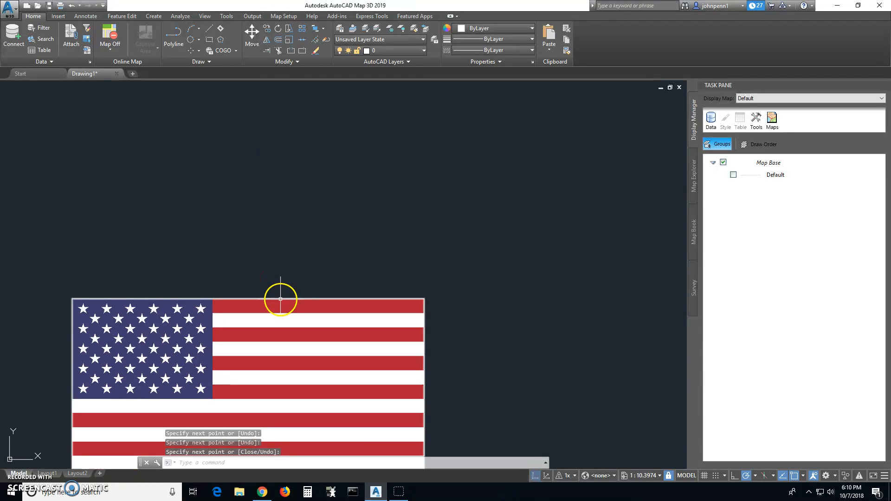
click(275, 300)
scroll(271, 299, down, 4)
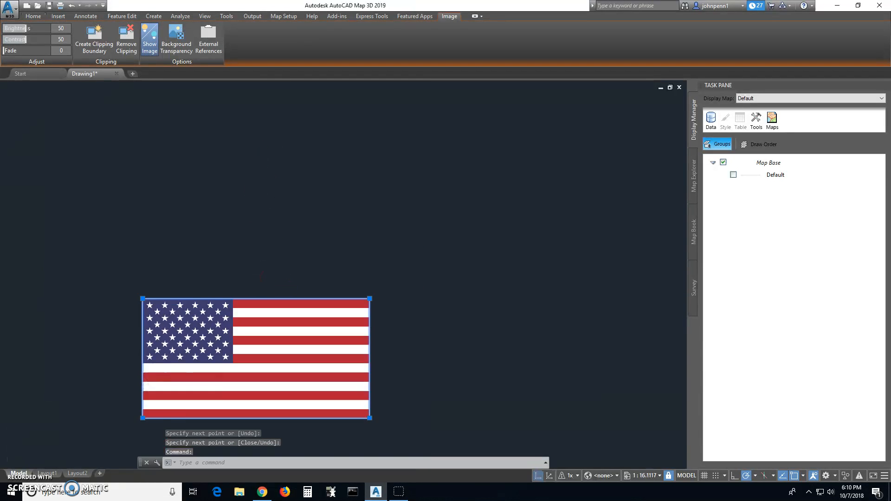
drag(271, 299, 563, 118)
Step: Create a path array of the flag outline's bottom line, using the right edge as the path
scroll(302, 399, up, 2)
middle_drag(299, 408, 299, 354)
scroll(299, 354, up, 2)
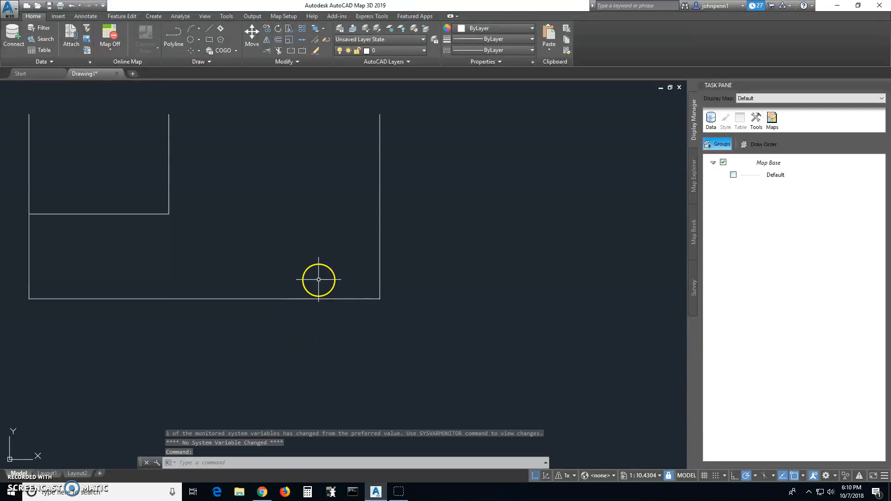
middle_drag(325, 189, 342, 207)
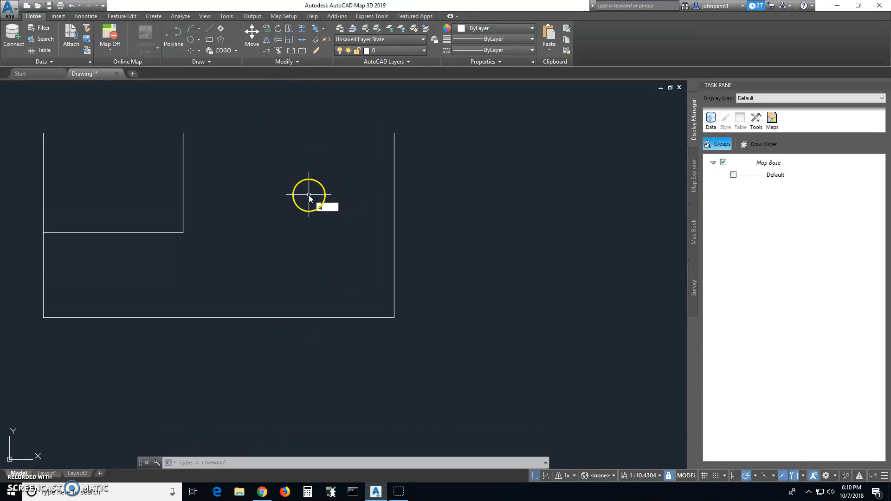
text(R)
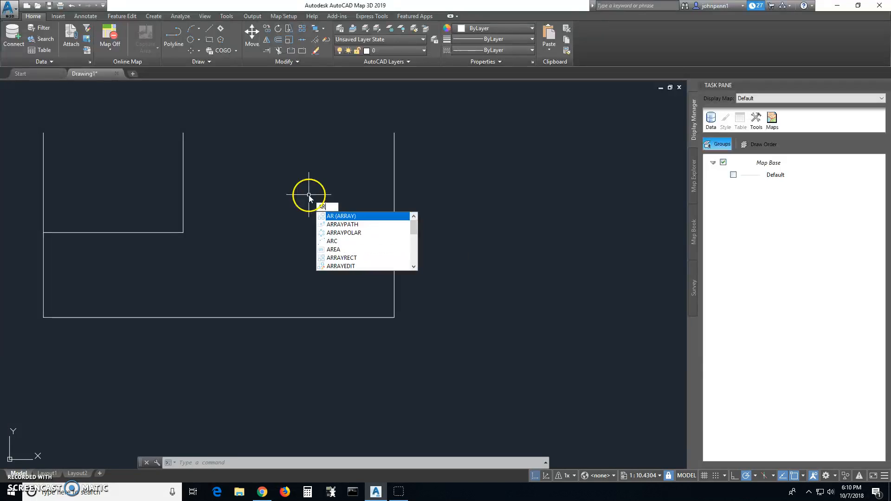
click(392, 225)
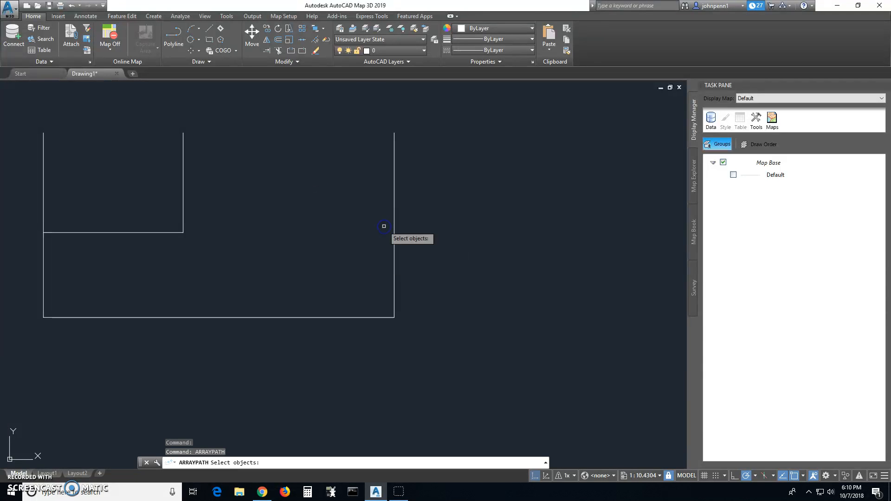
click(357, 316)
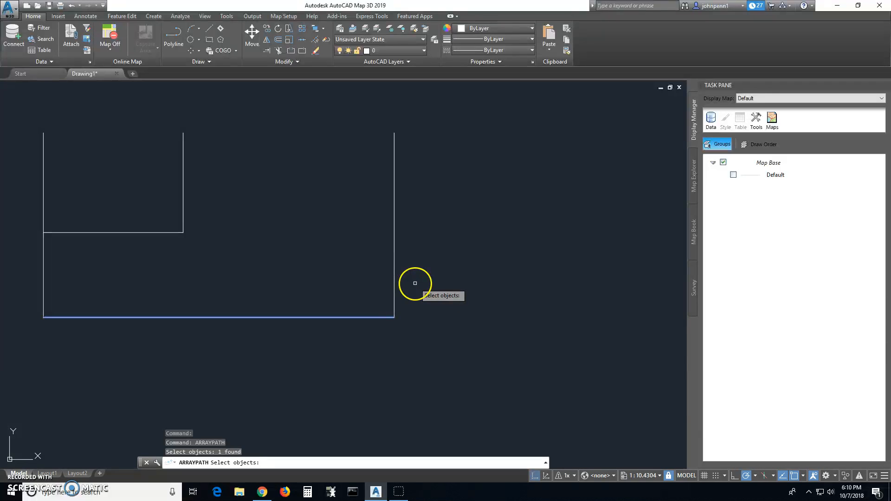
key(Return)
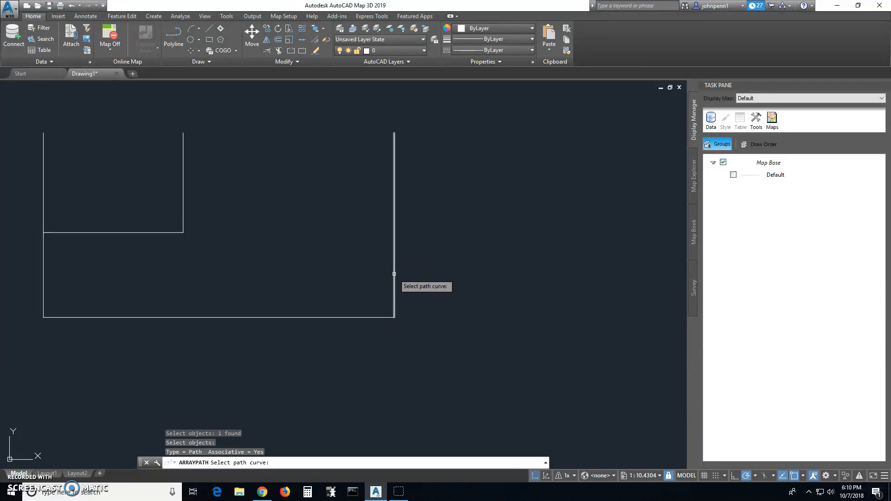
click(394, 273)
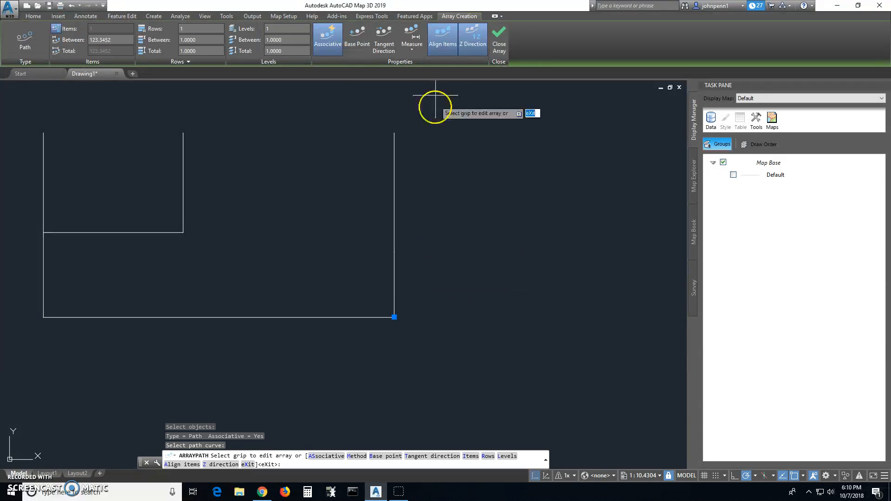
Step: Set the path array to the Divide method with 14 items and finish it
click(413, 49)
click(422, 66)
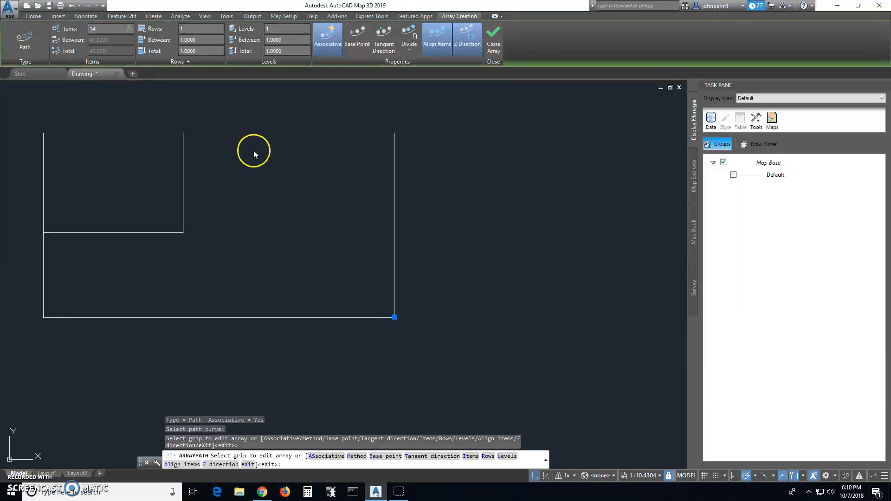
text(14)
key(Return)
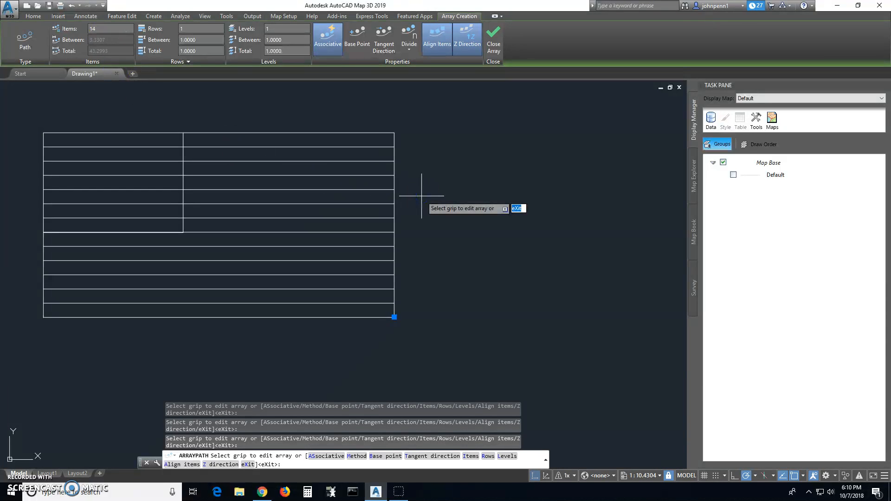
click(421, 191)
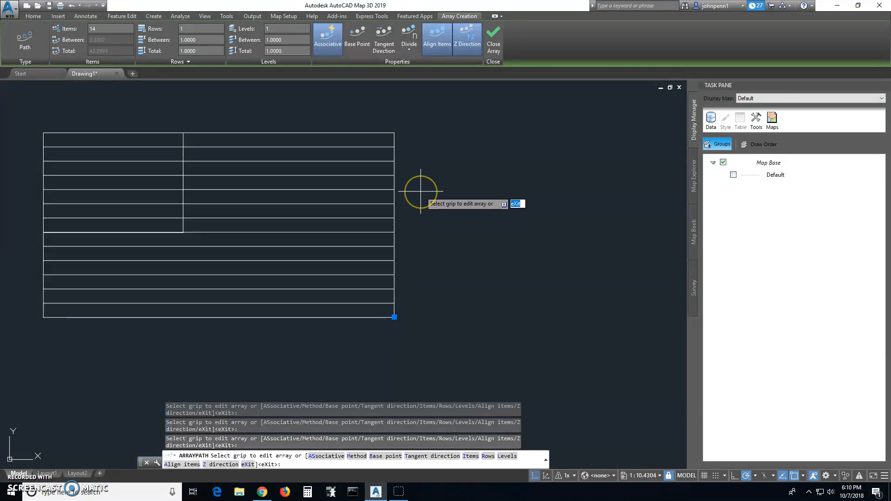
click(490, 41)
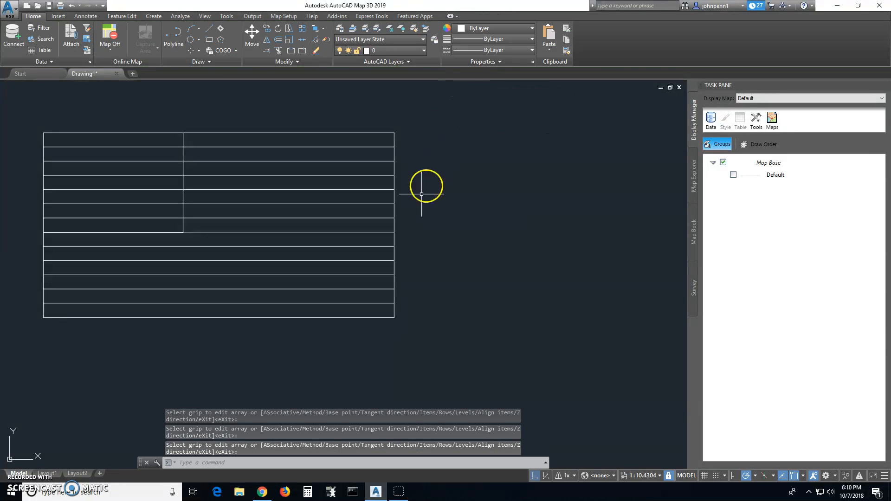
click(297, 96)
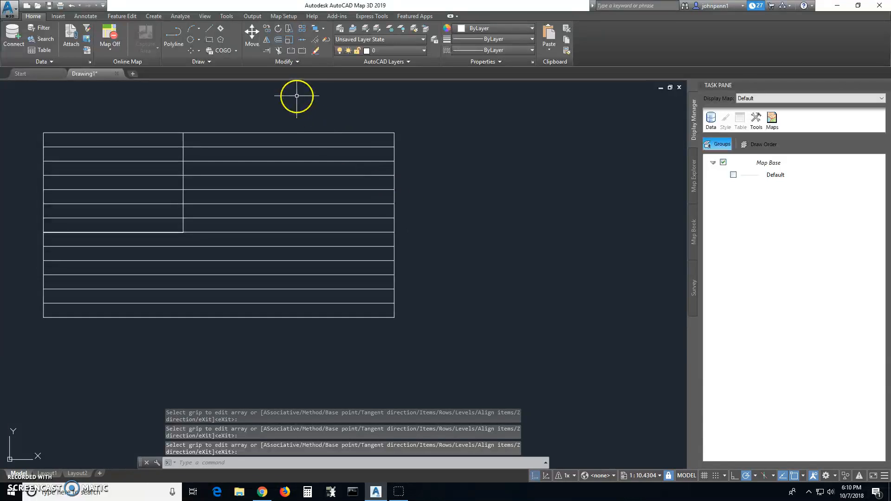
click(280, 50)
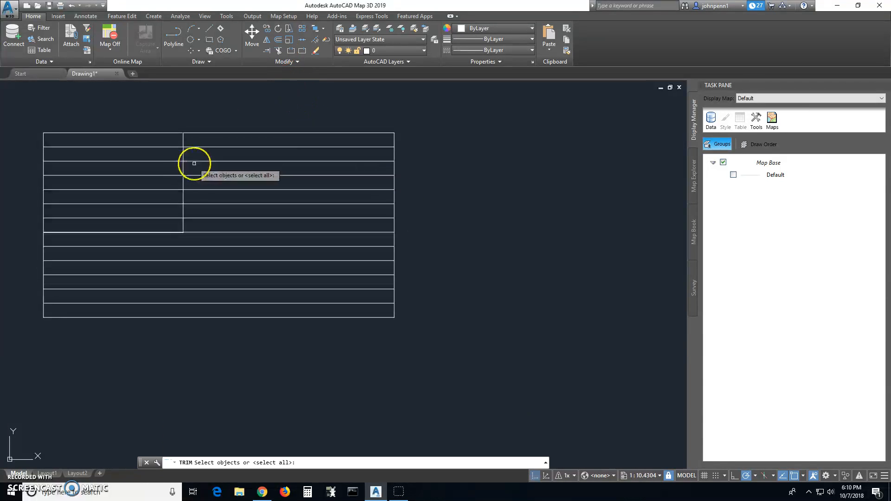
key(Escape)
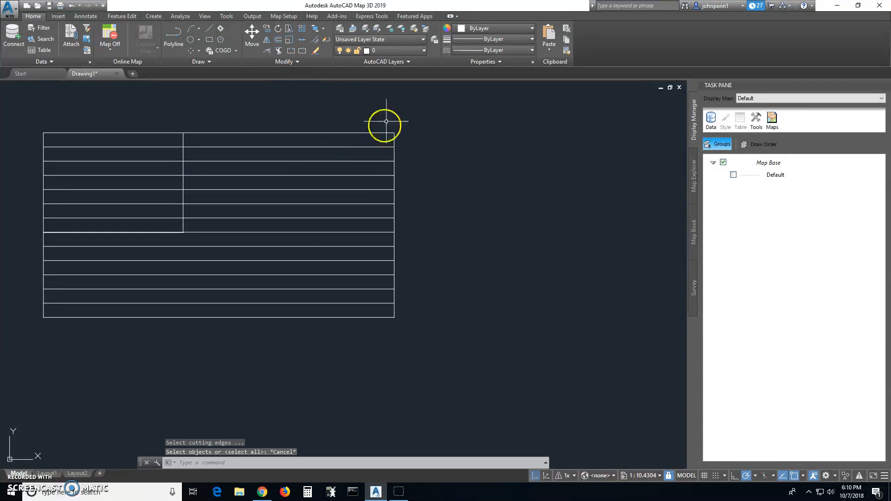
Step: Explode the stripe array into individual lines
click(289, 62)
click(309, 74)
click(412, 121)
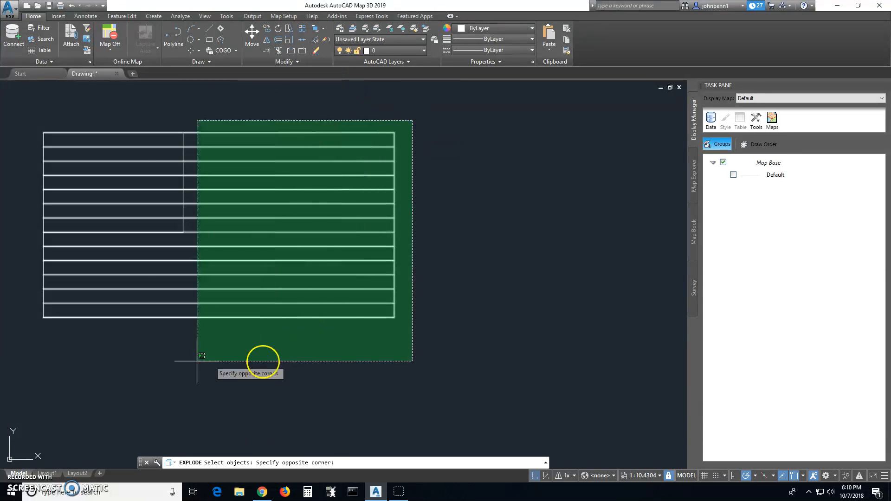
click(197, 361)
key(Return)
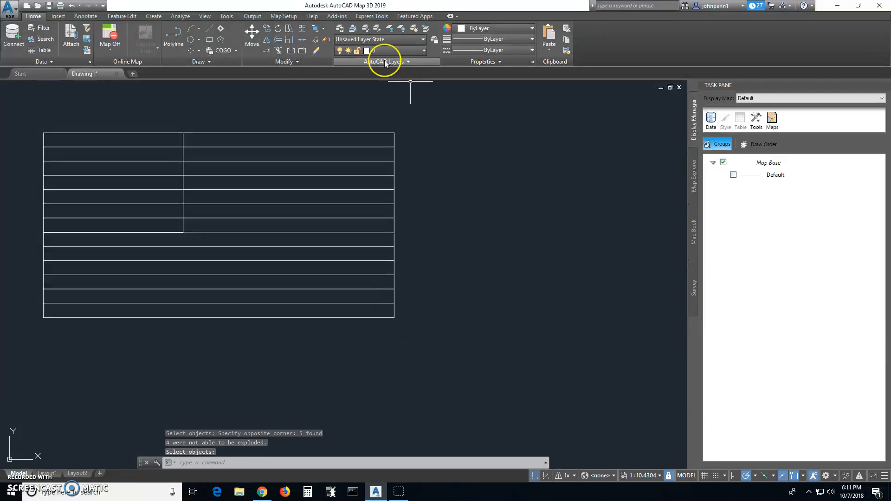
Step: Try to explode all the lines of the flag outline once more
click(293, 62)
click(314, 73)
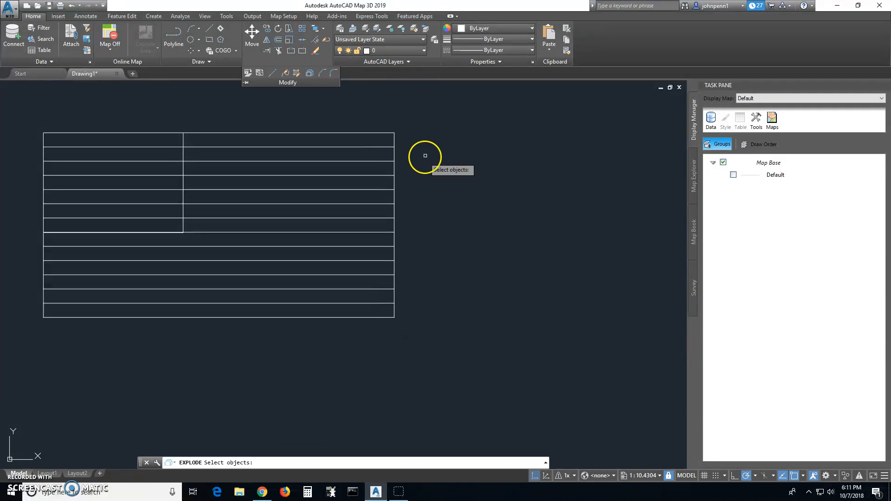
click(428, 120)
click(40, 370)
key(Return)
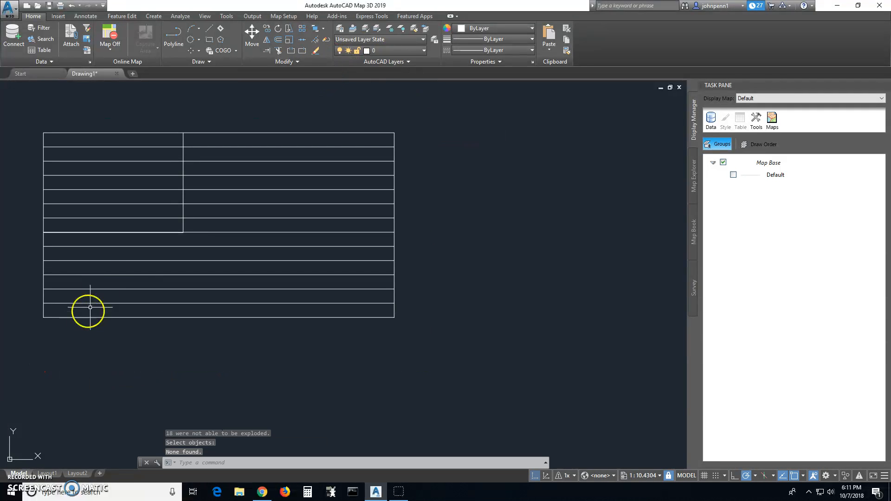
Step: Trim away the stripe lines inside the star field rectangle, using all objects as cutting edges
click(278, 50)
key(Return)
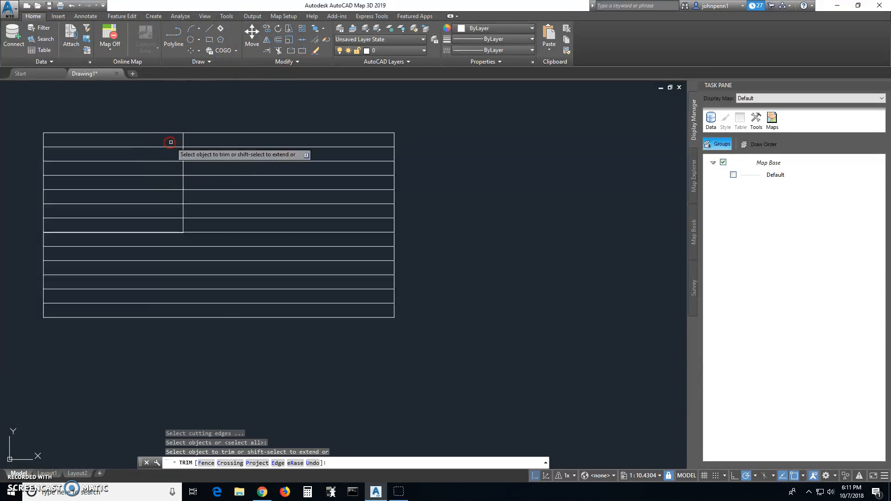
click(171, 143)
click(115, 221)
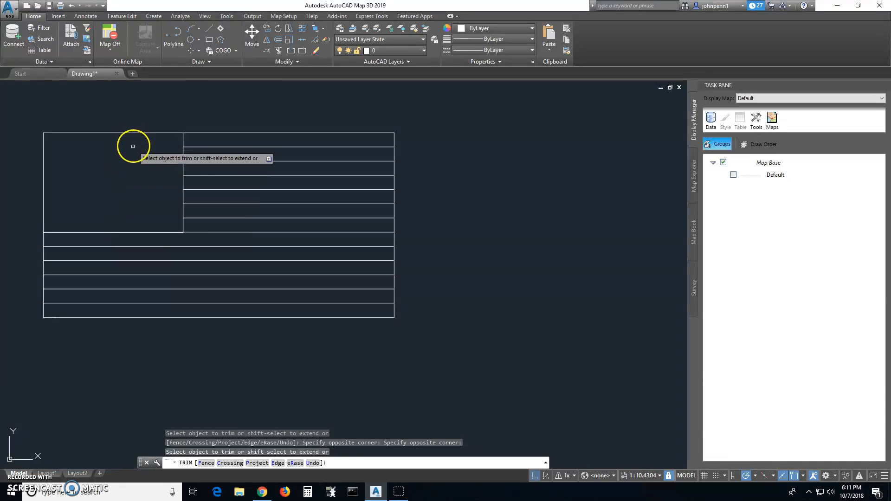
key(Escape)
Step: Trim the short end of the star field's right edge that overhangs the stripe line at its lower corner
scroll(147, 240, up, 5)
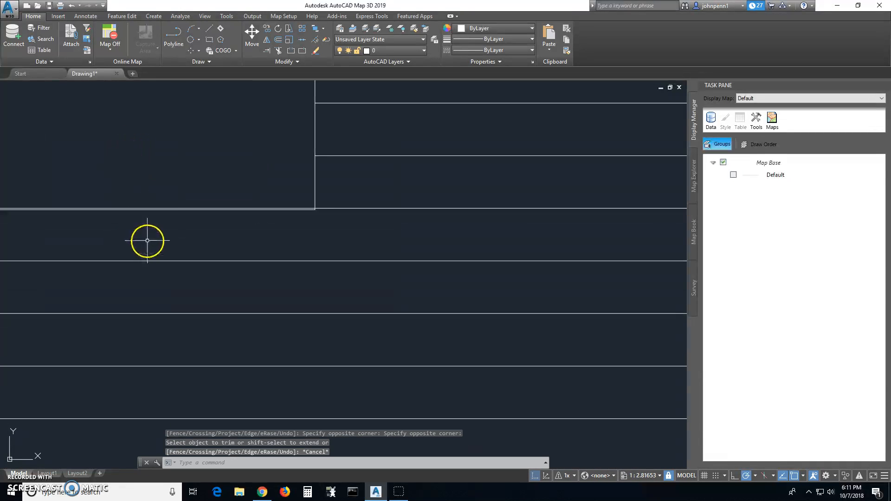
scroll(174, 229, down, 5)
scroll(195, 251, up, 3)
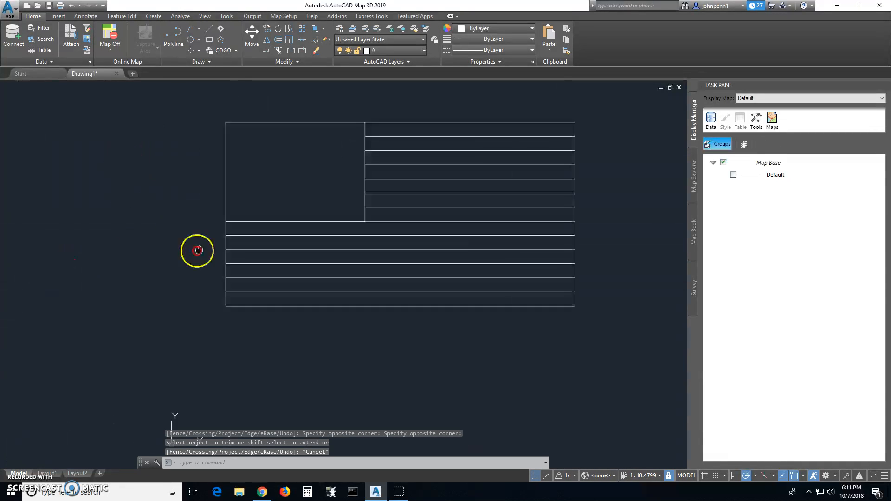
scroll(360, 227, up, 4)
scroll(356, 245, down, 4)
middle_drag(359, 253, 258, 260)
scroll(250, 258, up, 2)
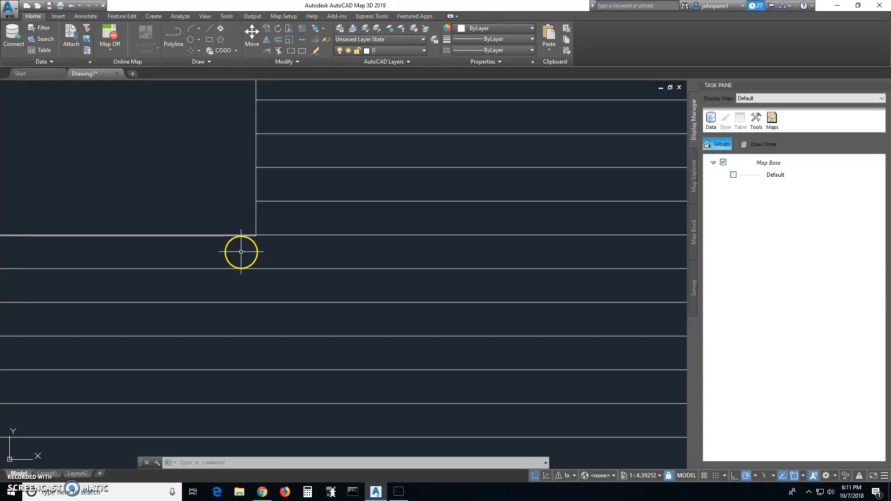
scroll(243, 247, up, 6)
scroll(269, 213, up, 4)
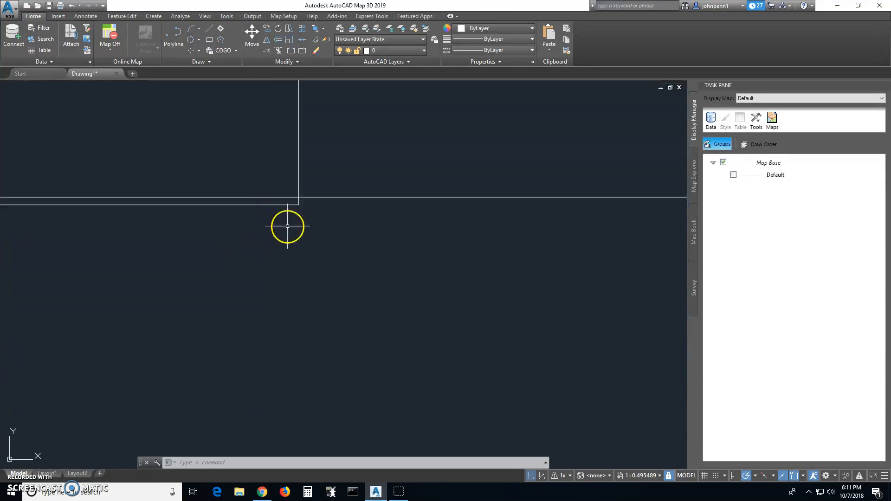
click(279, 50)
scroll(325, 208, up, 4)
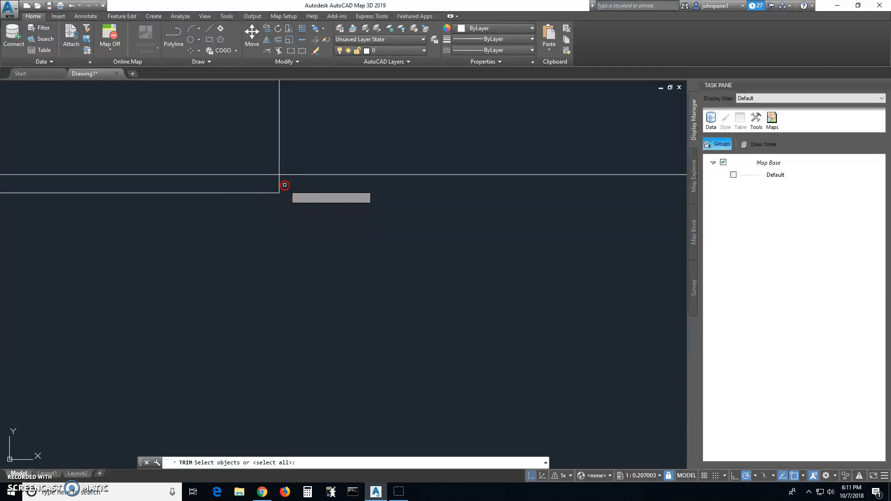
key(Return)
click(285, 186)
click(270, 200)
Step: Erase the duplicate line just below the stripe line at the star field's bottom edge
scroll(262, 213, down, 12)
scroll(241, 244, down, 4)
middle_drag(215, 258, 328, 257)
scroll(146, 240, up, 5)
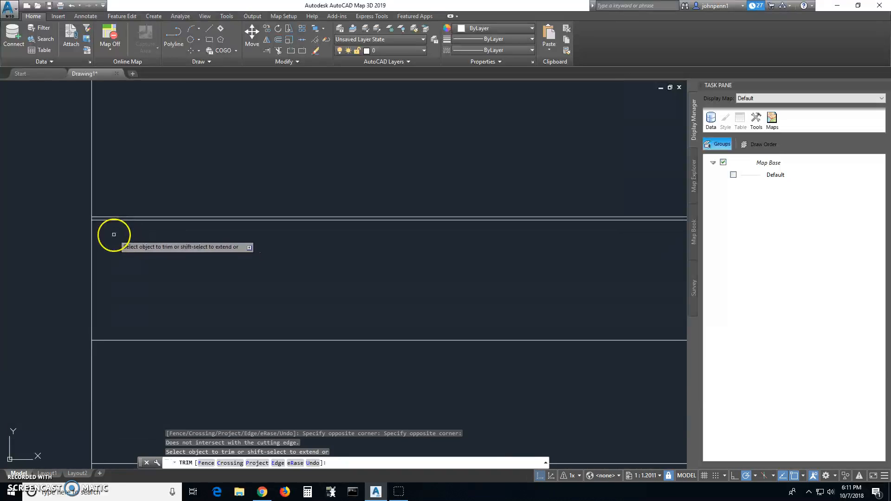
key(Escape)
click(120, 211)
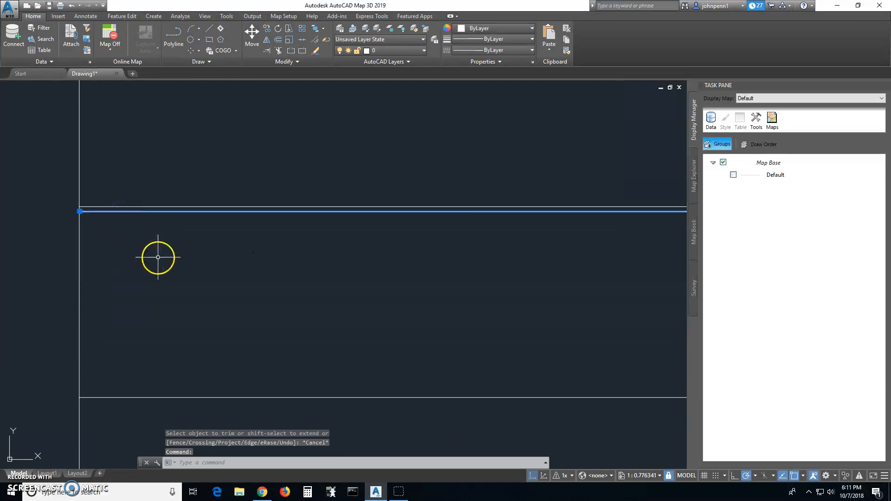
key(Delete)
scroll(171, 273, down, 10)
middle_drag(119, 327, 61, 279)
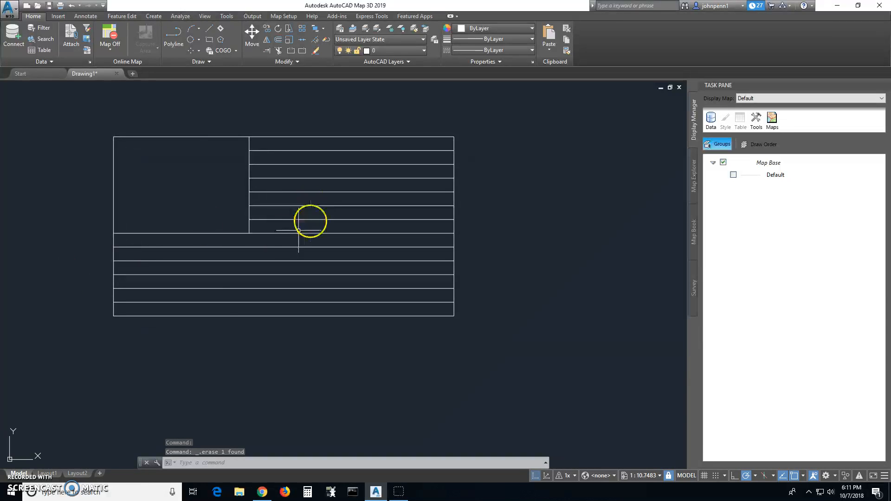
scroll(251, 237, up, 7)
scroll(251, 237, down, 7)
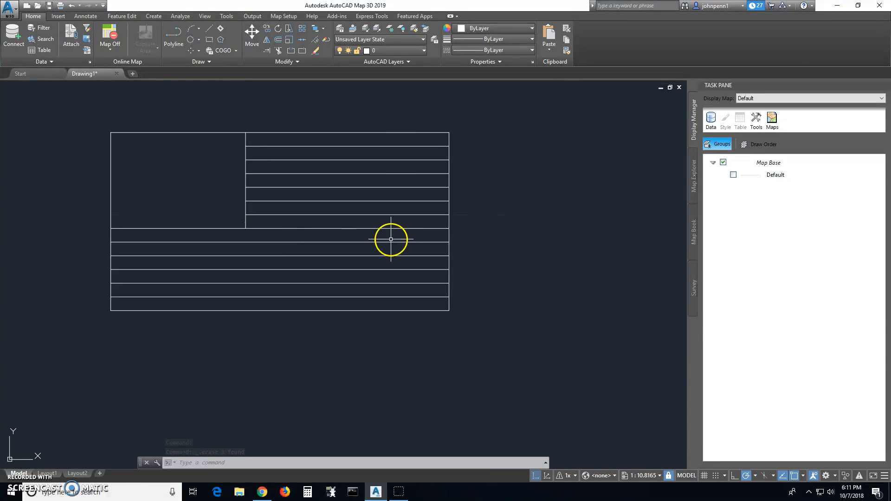
middle_drag(500, 233, 490, 235)
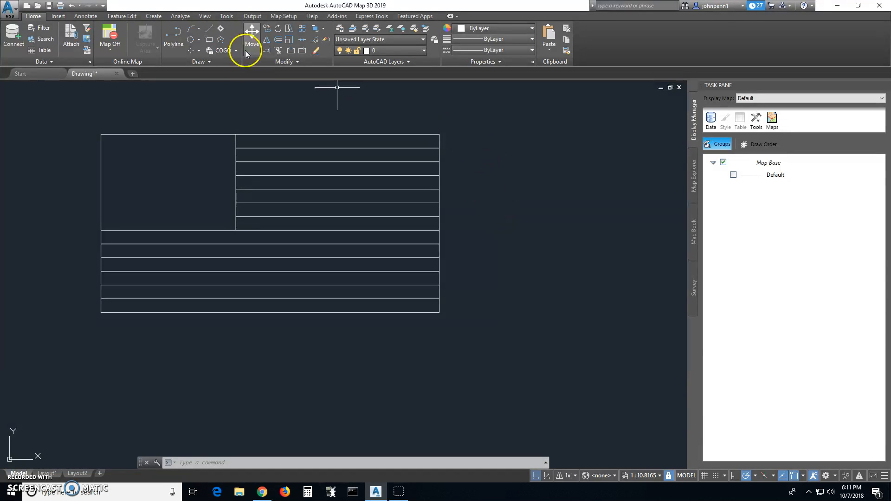
Step: Fill the seven alternate stripes, starting with the uppermost and ending with the lowest, with a solid Red hatch
text(H)
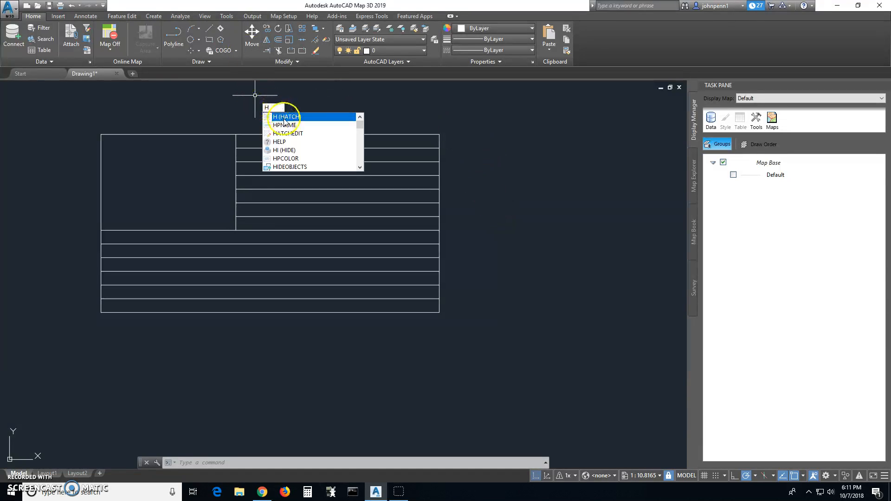
key(Return)
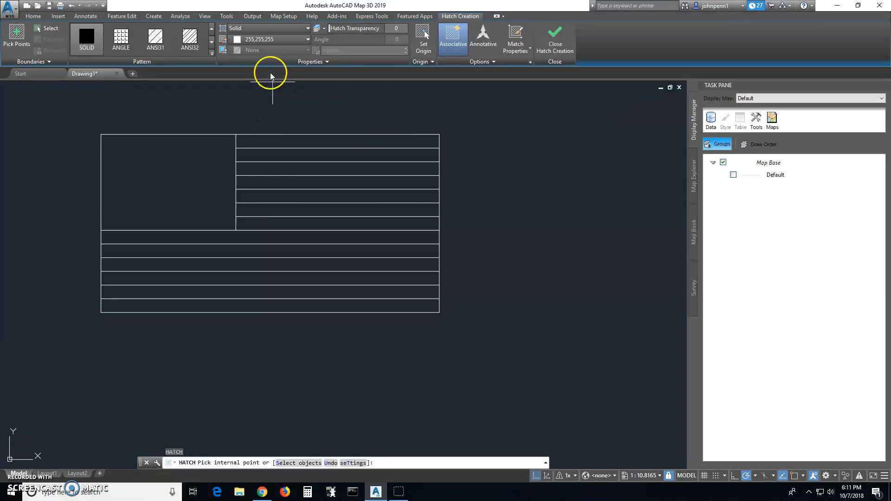
click(277, 40)
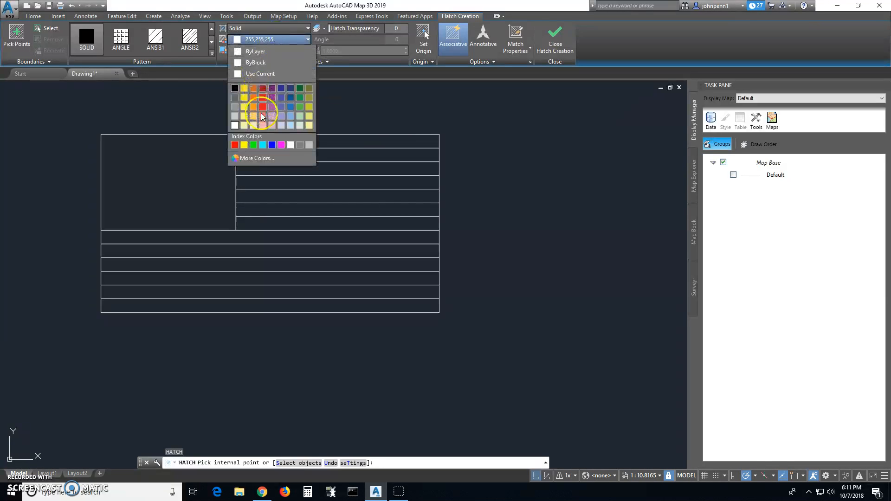
click(236, 145)
click(249, 143)
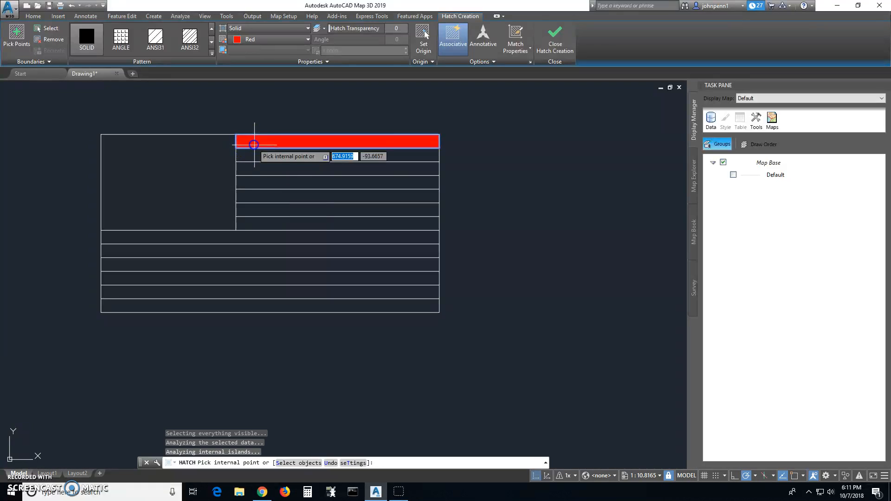
click(269, 165)
click(284, 194)
click(299, 224)
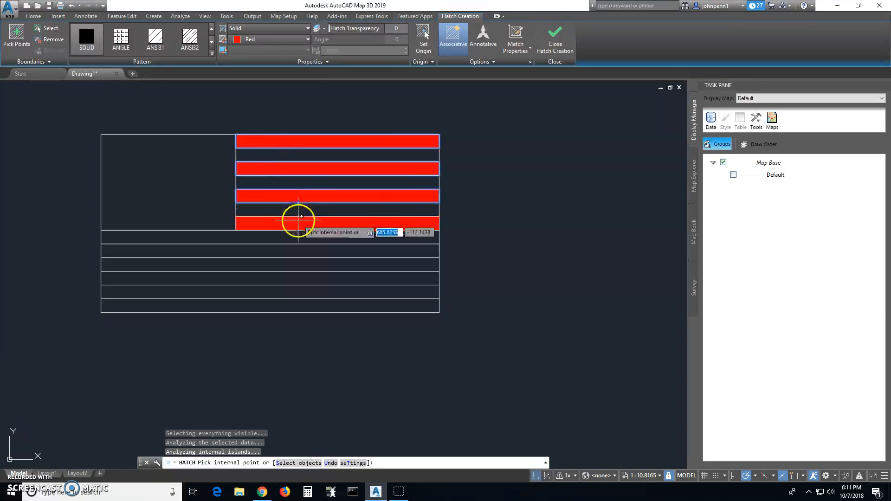
click(304, 253)
click(319, 278)
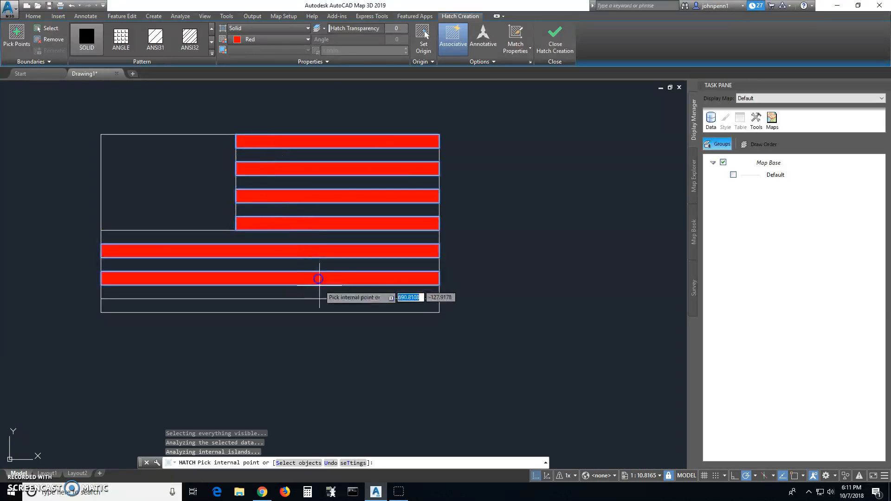
click(328, 303)
key(Escape)
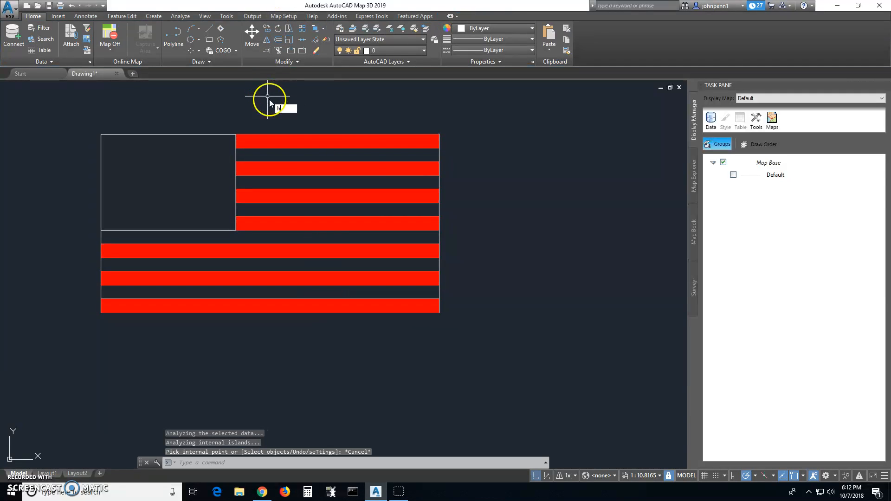
Step: Fill the second stripe from the top with a solid hatch in dark blue 34,52,110
click(316, 118)
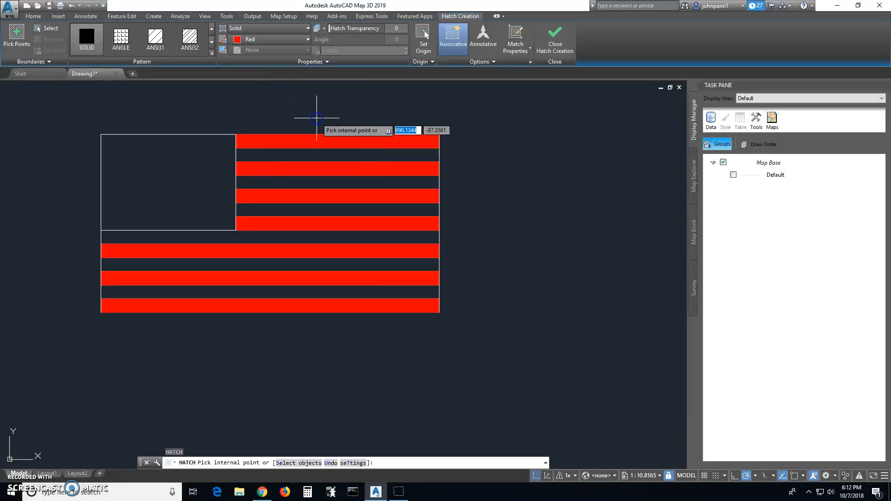
click(271, 40)
click(290, 89)
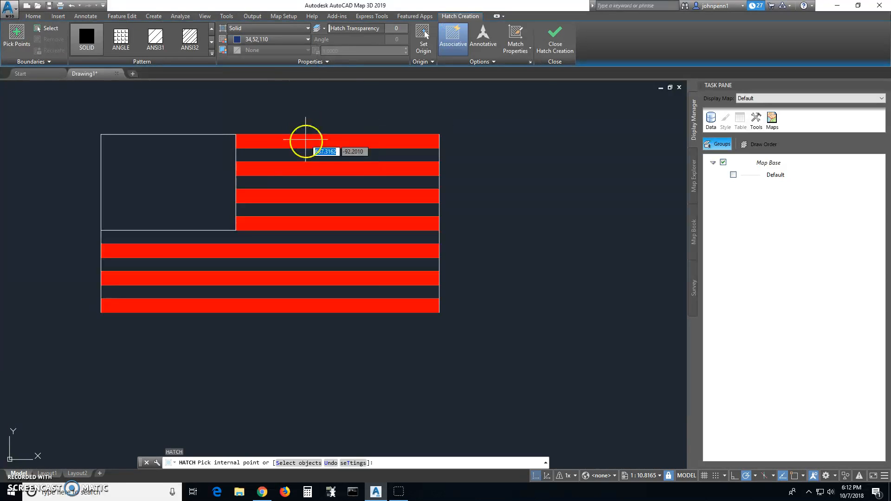
click(318, 155)
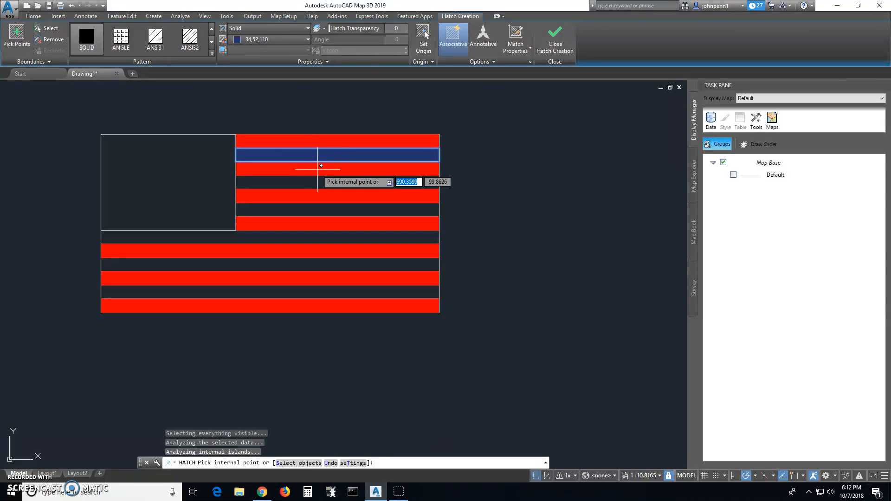
key(Escape)
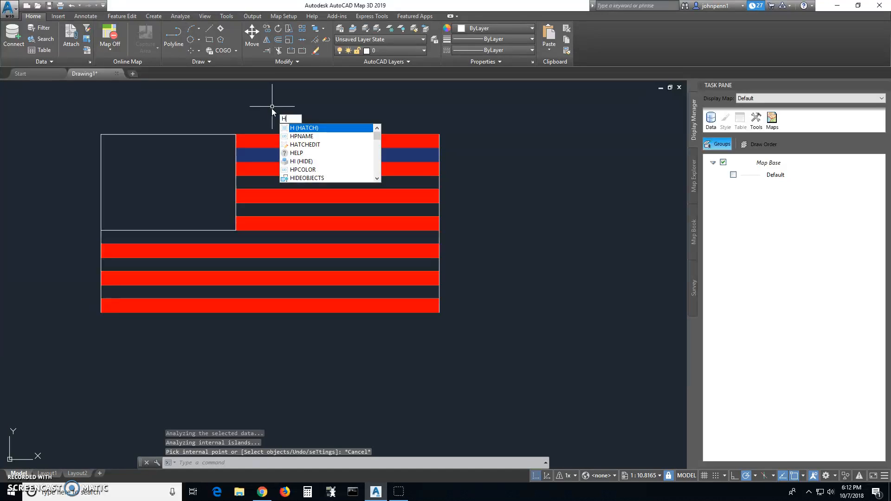
Step: Fill the six stripes between the red ones with a solid white hatch, colour 255,255,255
click(303, 129)
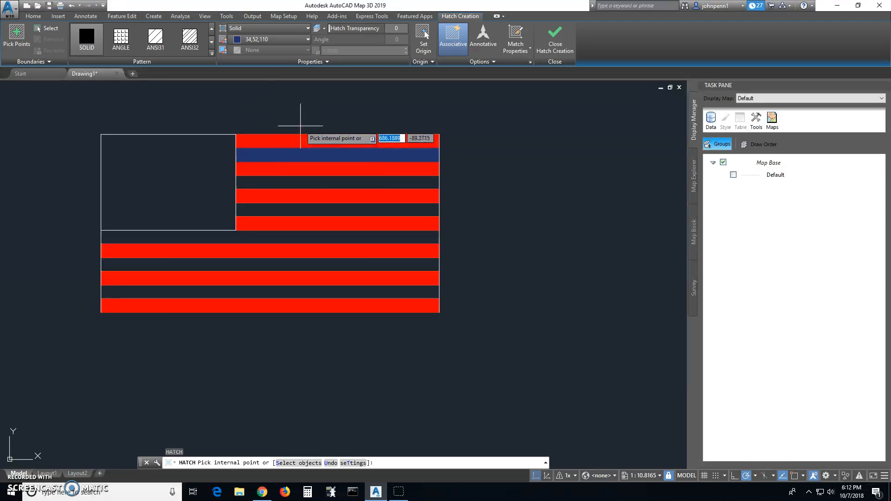
click(257, 39)
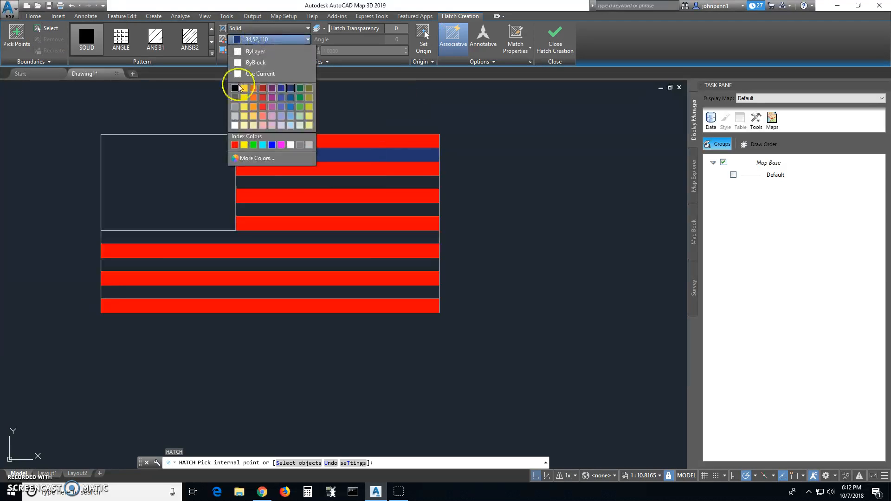
click(236, 126)
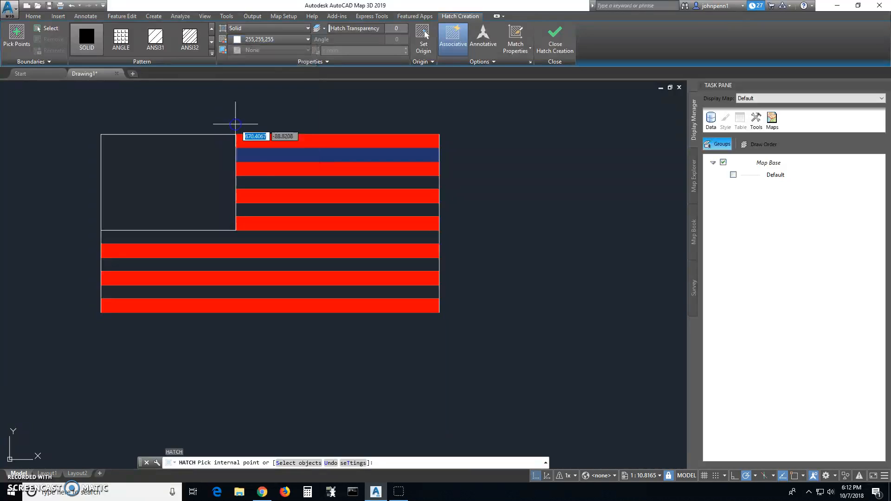
click(279, 156)
click(287, 182)
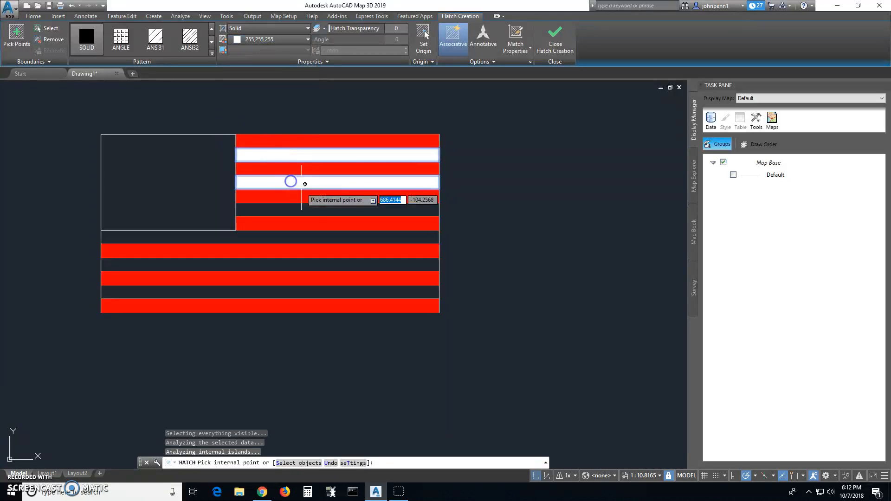
click(335, 209)
click(351, 236)
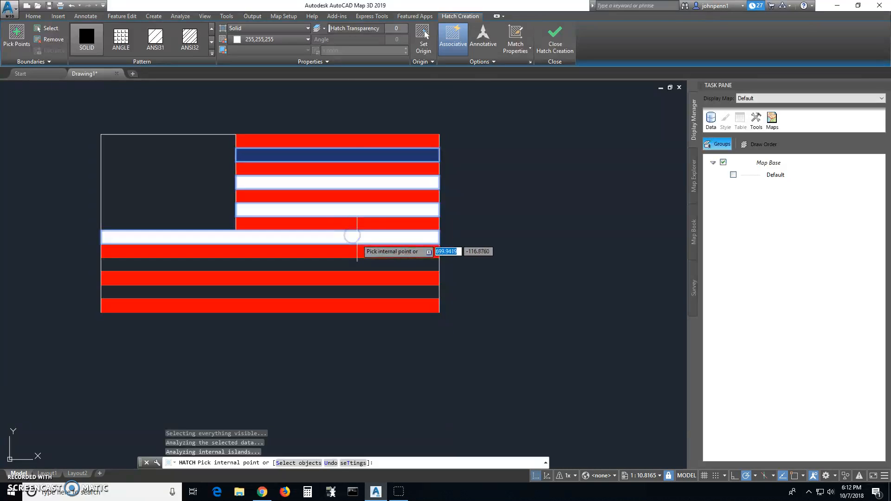
click(374, 265)
click(388, 293)
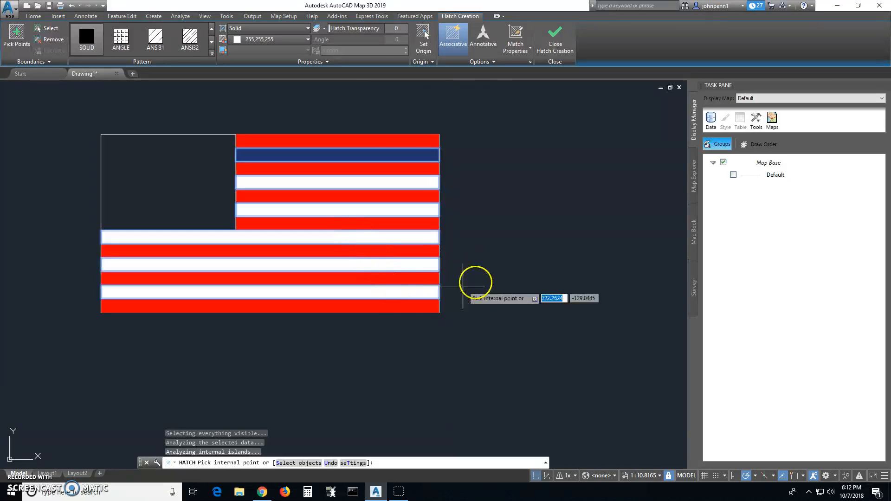
key(Escape)
Step: Erase the dark blue hatch from the second stripe
click(425, 153)
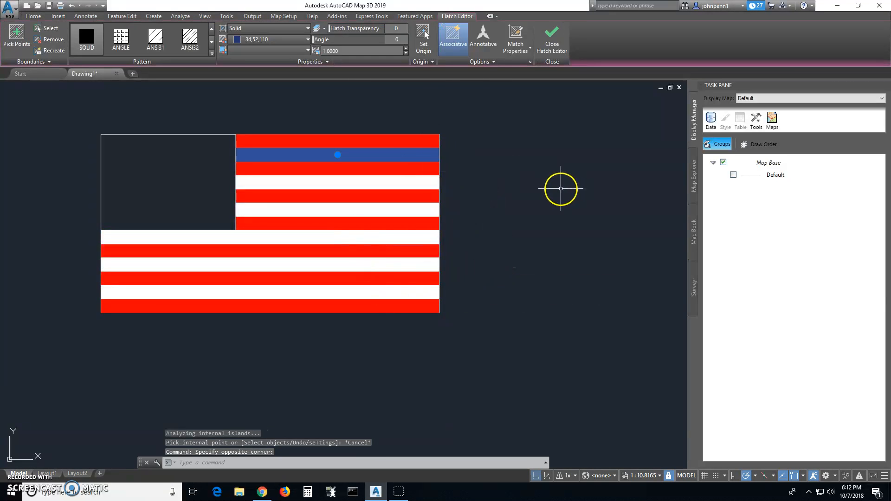
key(Delete)
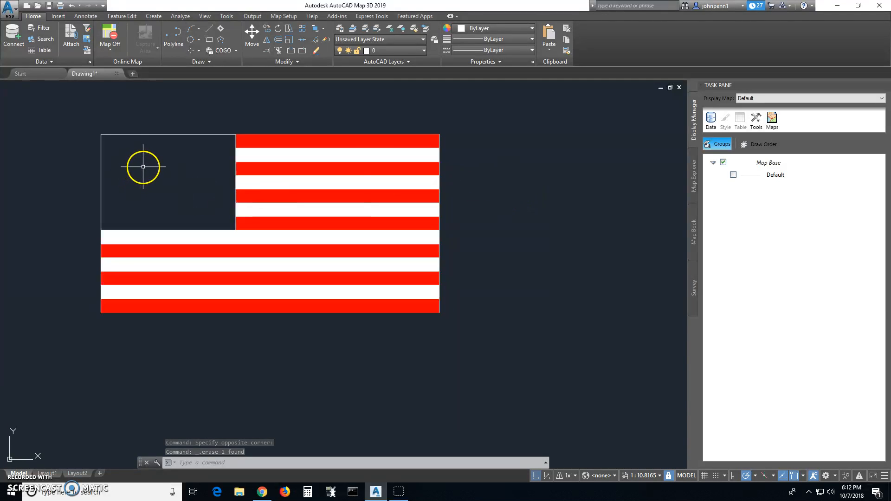
Step: Move the whole star pattern into the flag's empty star field rectangle, using the tip of its upper-right star as base point
scroll(138, 139, down, 9)
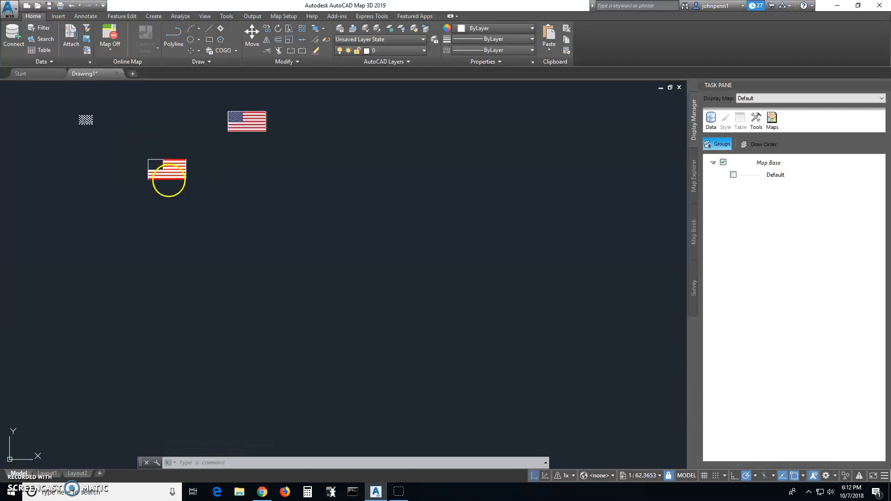
scroll(120, 145, up, 6)
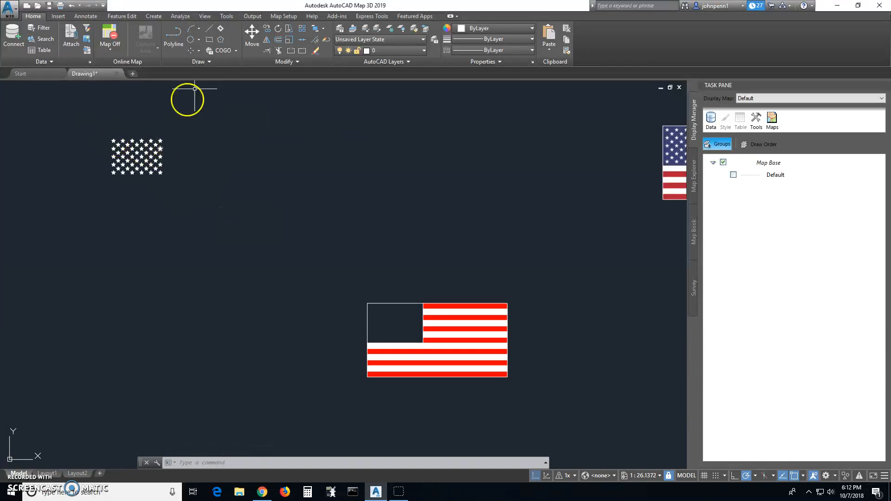
click(252, 32)
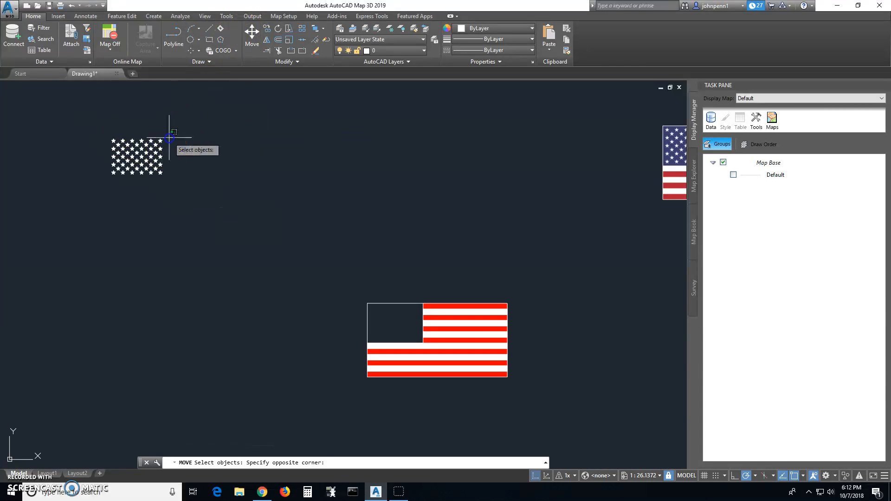
click(173, 121)
click(81, 213)
key(Return)
scroll(158, 139, up, 7)
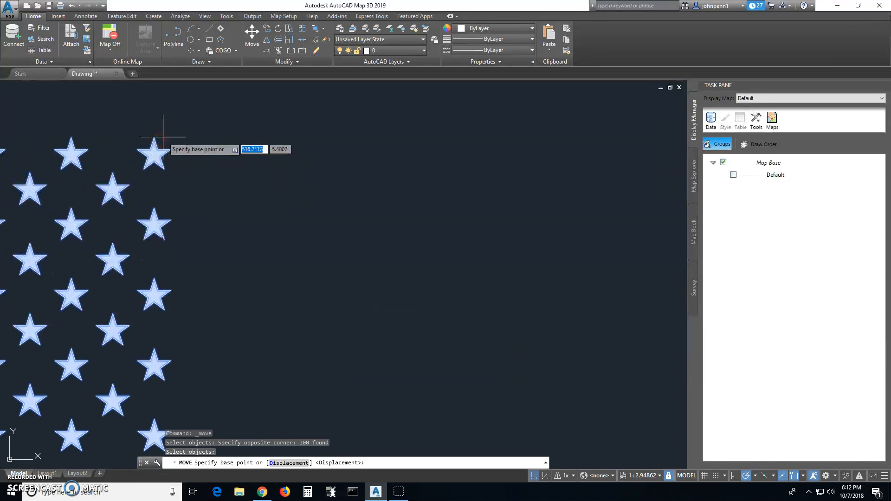
click(154, 137)
scroll(175, 166, down, 6)
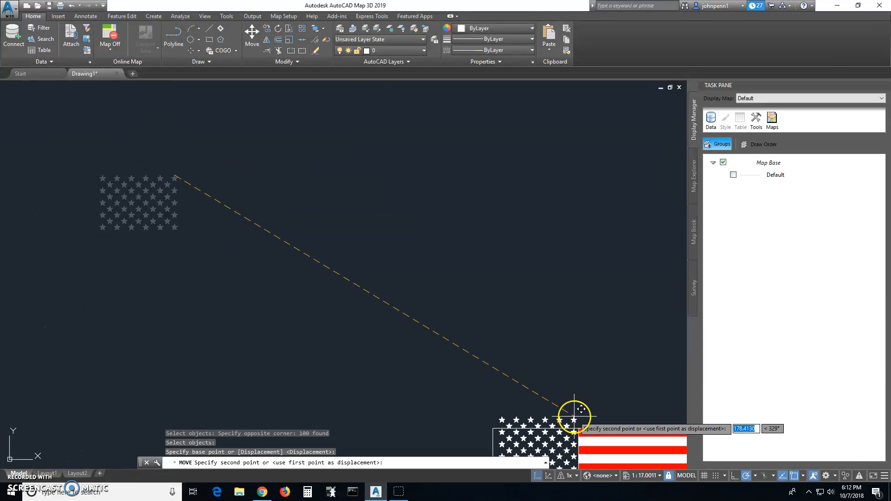
middle_drag(573, 418, 298, 113)
scroll(301, 125, up, 3)
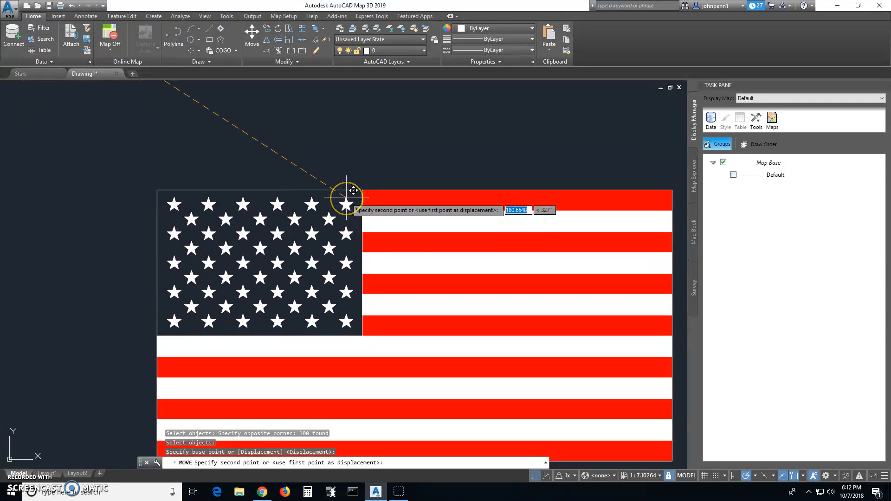
click(321, 213)
Step: Fill the star field around the stars with a solid hatch in dark blue 34,52,110
scroll(171, 227, down, 5)
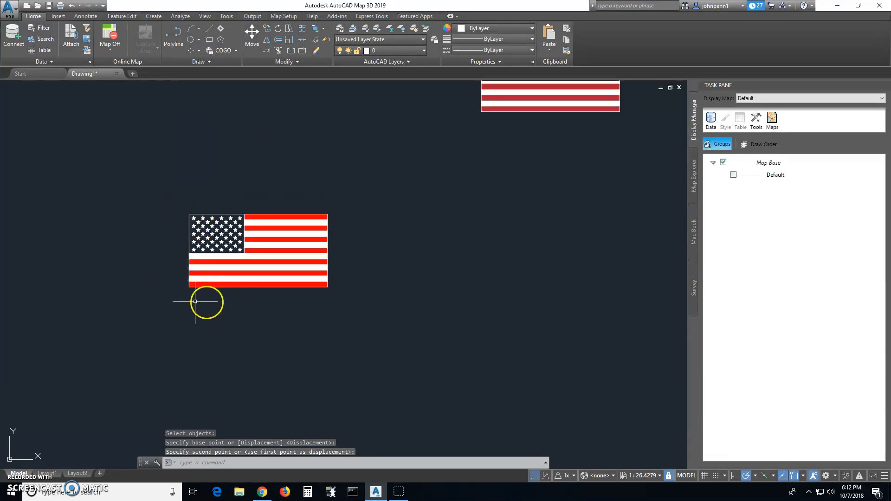
scroll(238, 297, up, 2)
scroll(216, 156, up, 2)
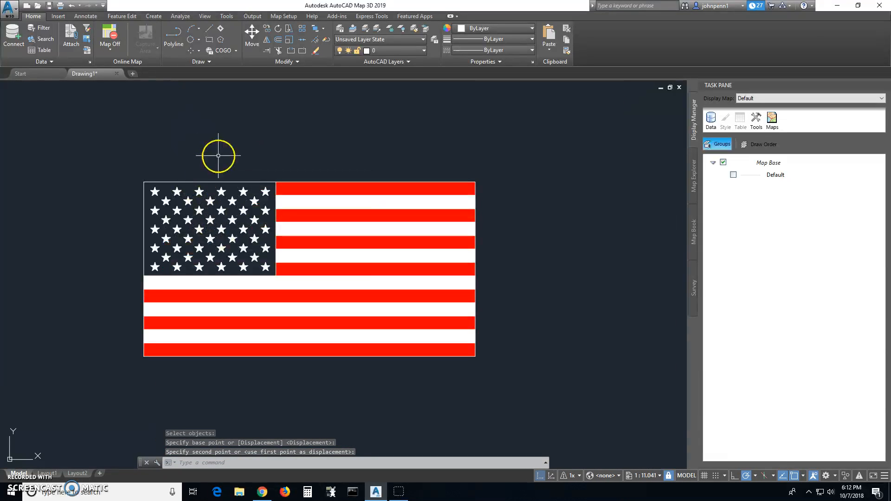
text(H)
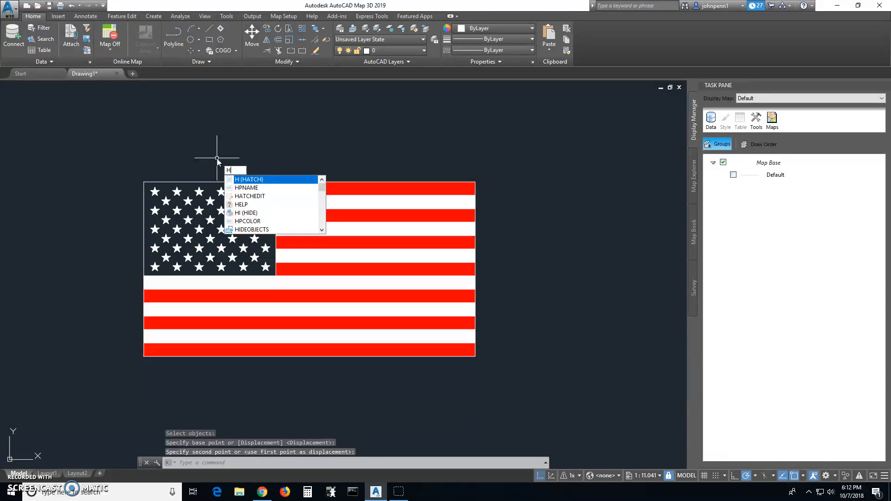
key(Return)
click(251, 40)
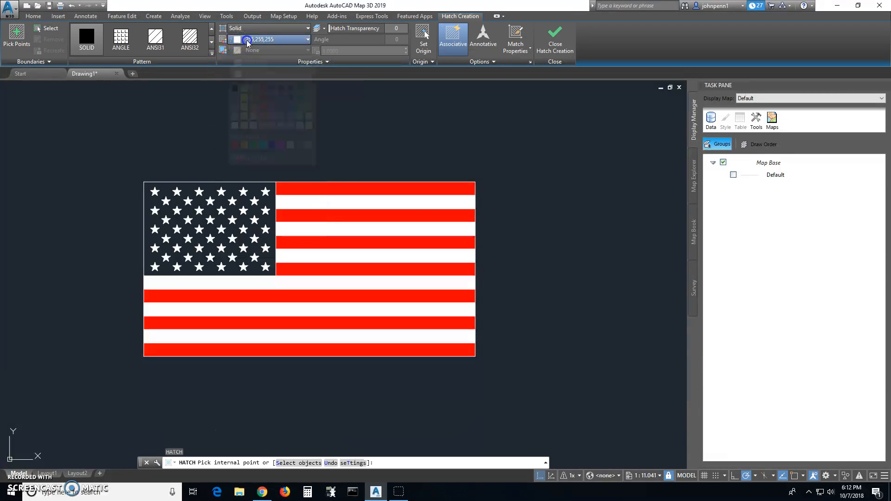
click(290, 88)
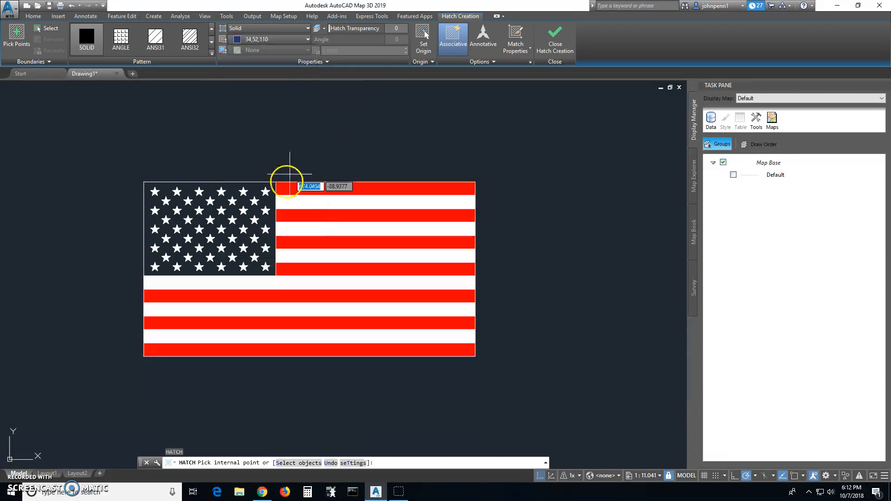
click(253, 209)
key(Escape)
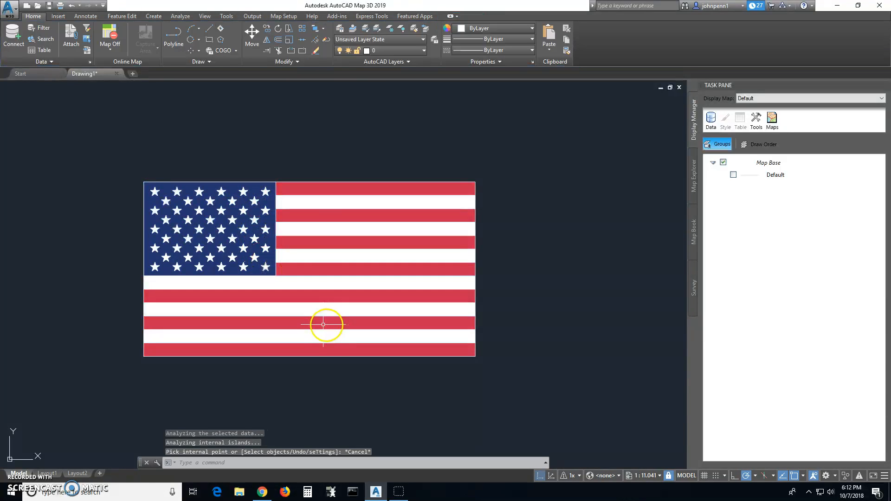
Step: Examine the finished flag's stars, star field and stripes up close and as a whole
scroll(340, 399, down, 2)
mouse_move(360, 408)
middle_down()
mouse_move(311, 305)
mouse_move(381, 374)
middle_up()
scroll(310, 304, up, 2)
scroll(380, 367, up, 2)
scroll(378, 360, down, 2)
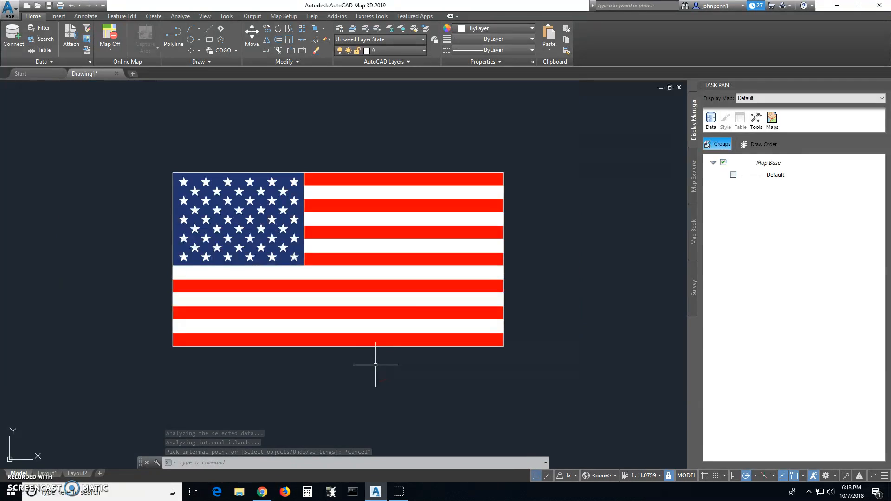
scroll(404, 254, up, 2)
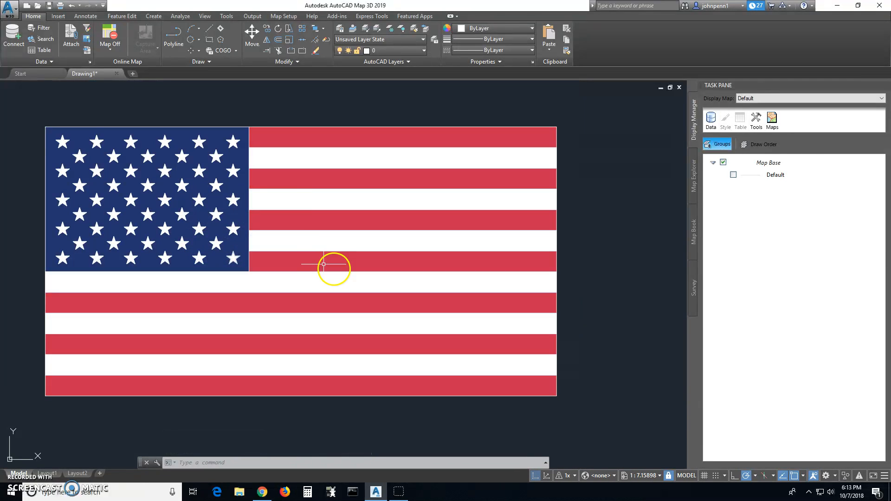
scroll(607, 180, down, 2)
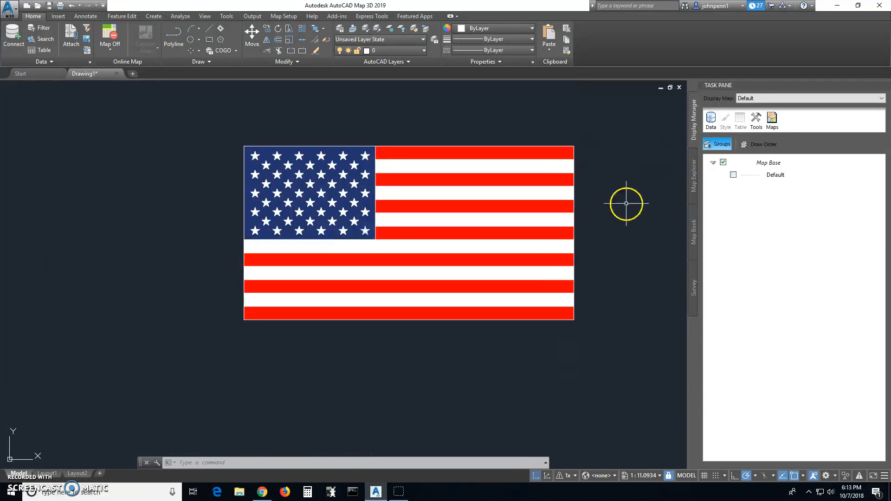
middle_drag(626, 203, 556, 201)
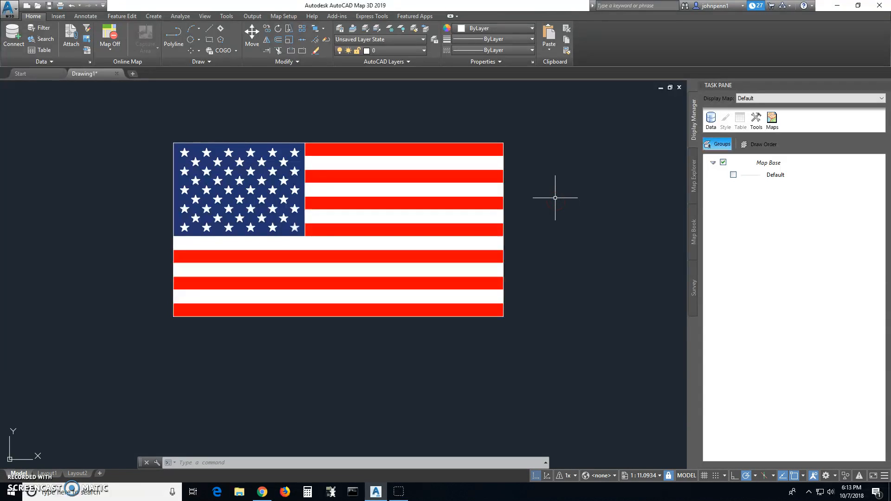